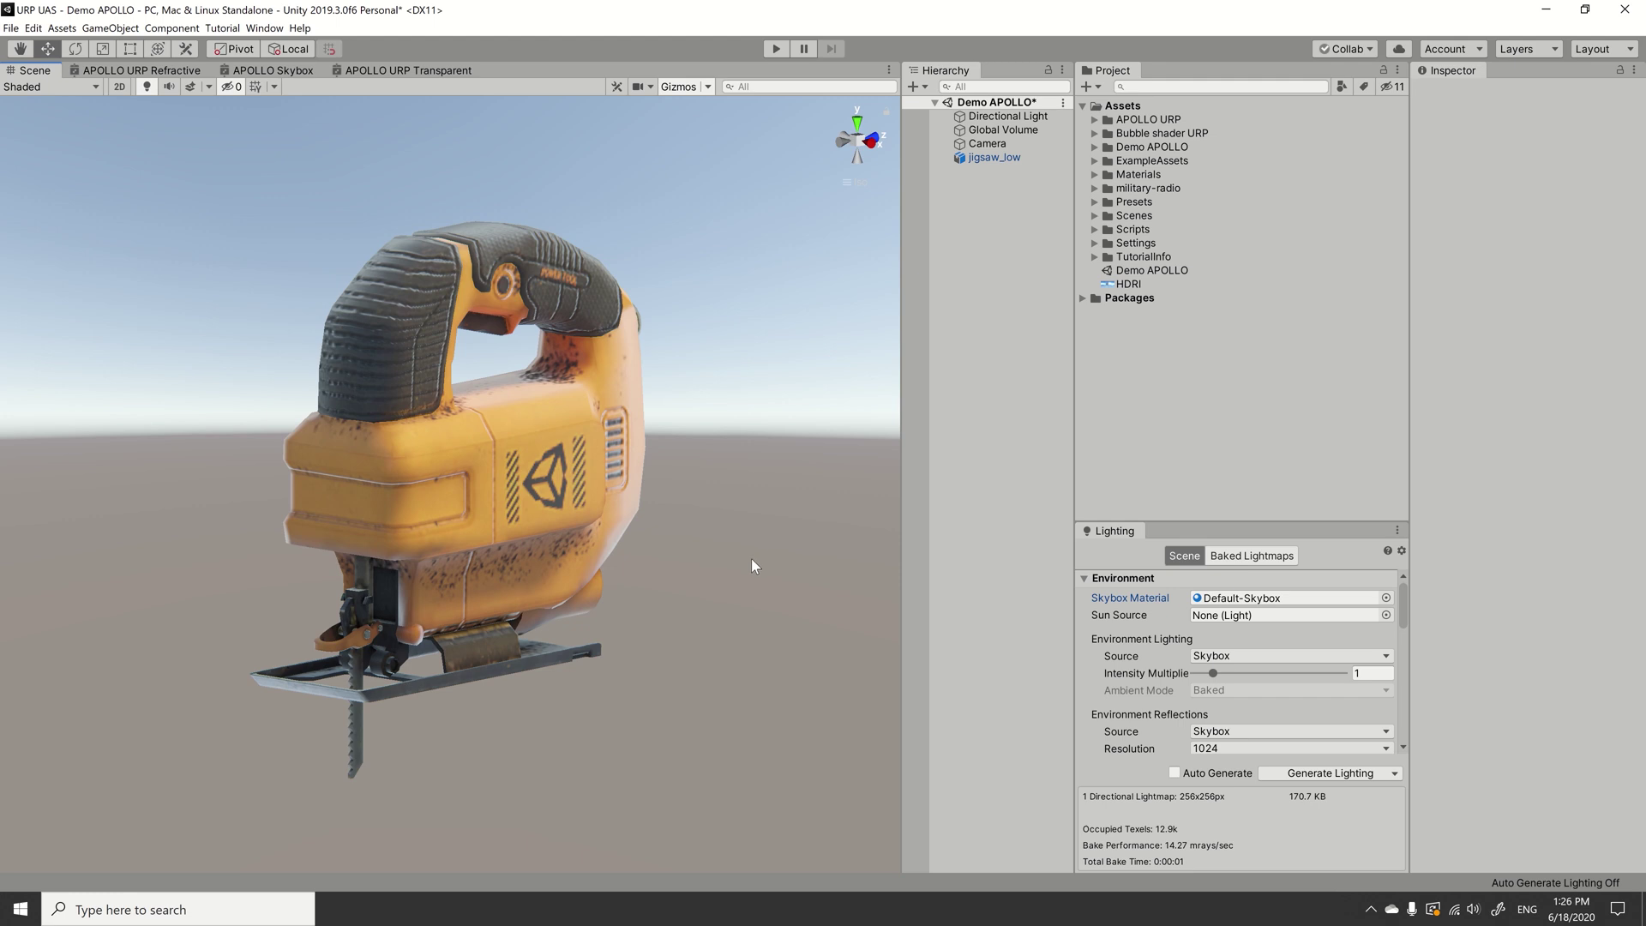
# - Select the jigsaw_low model in the Scene view so its settings appear in the Inspector
pyautogui.click(611, 459)
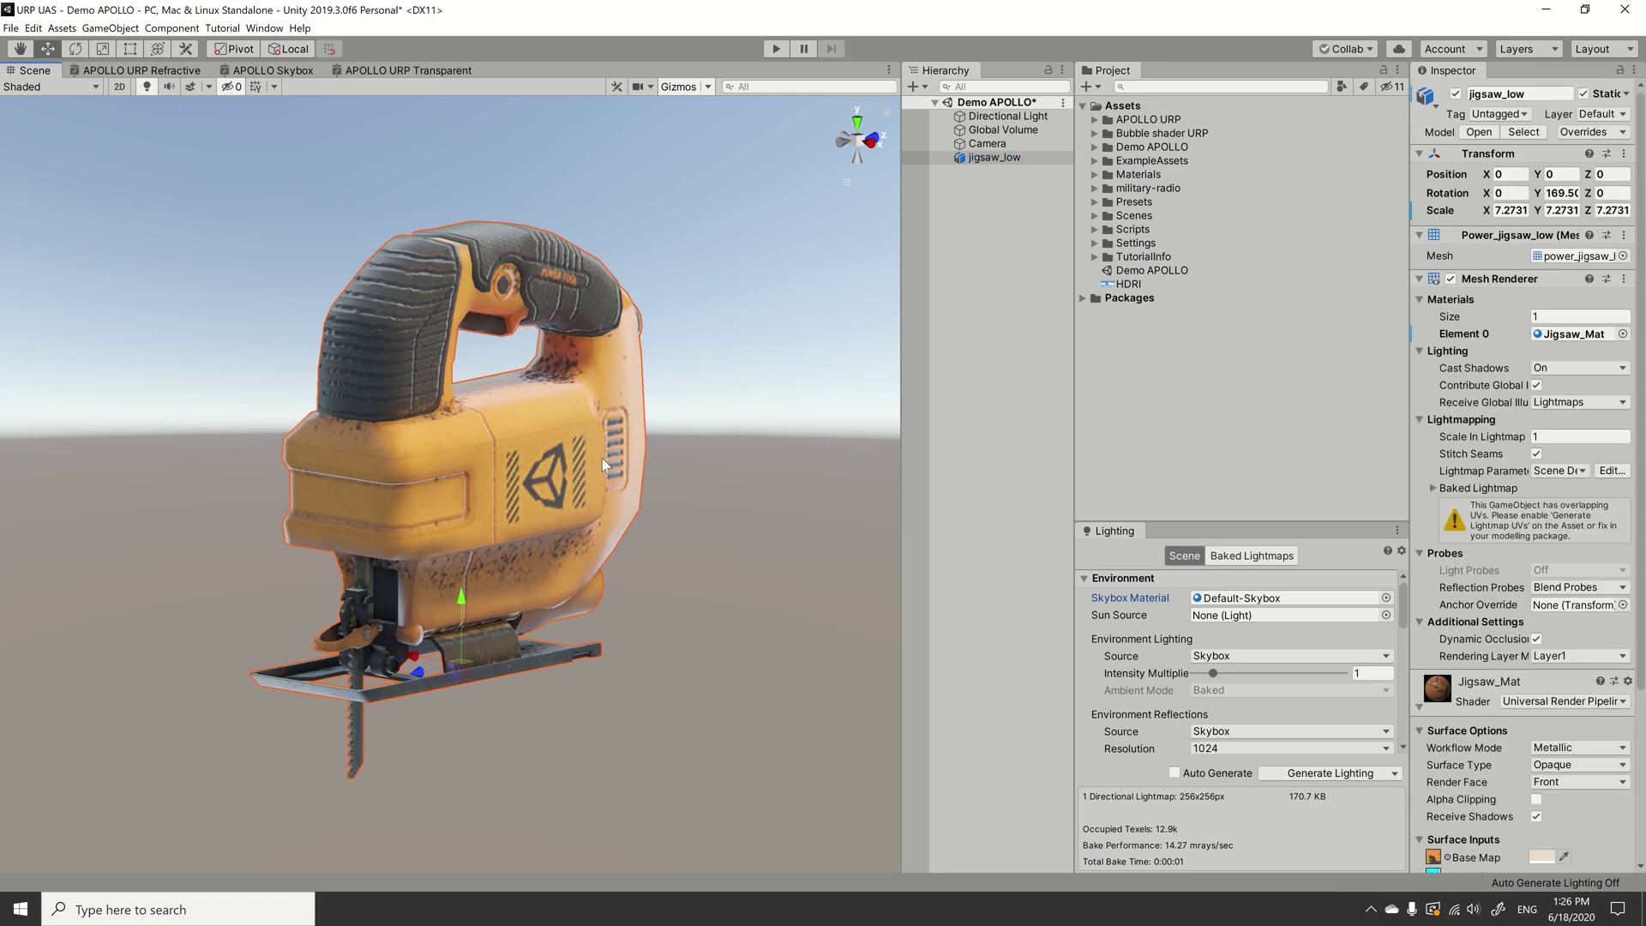
# - Switch the Jigsaw_Mat material's shader to APOLLO URP > Standard
pyautogui.scroll(-5, 1520, 686)
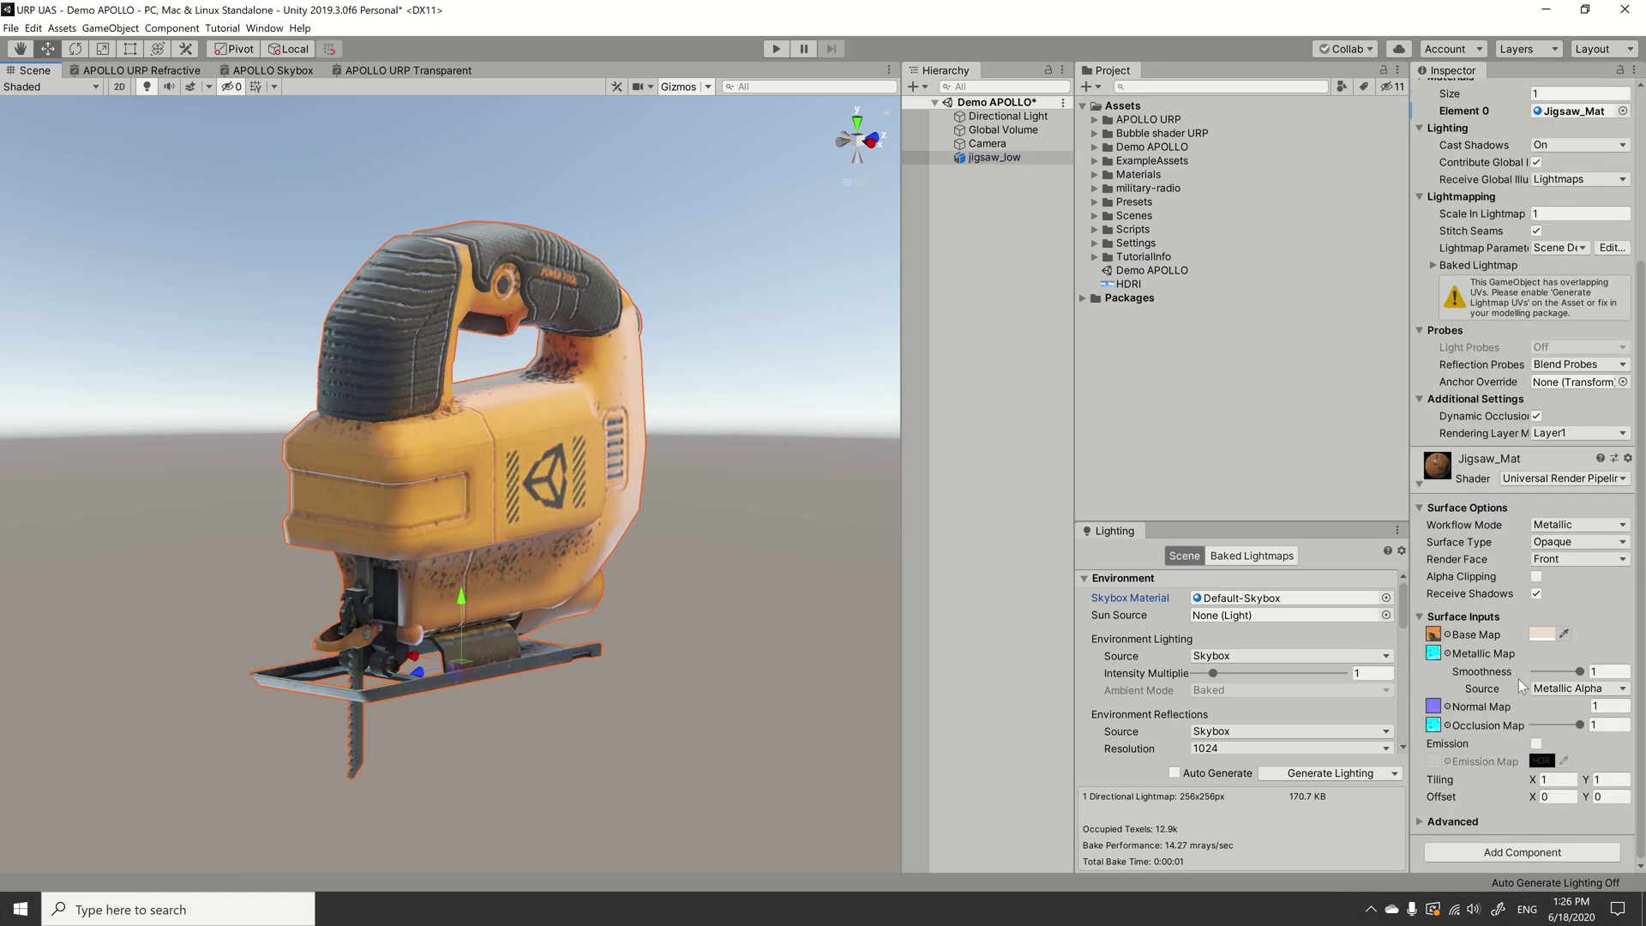
pyautogui.click(1554, 480)
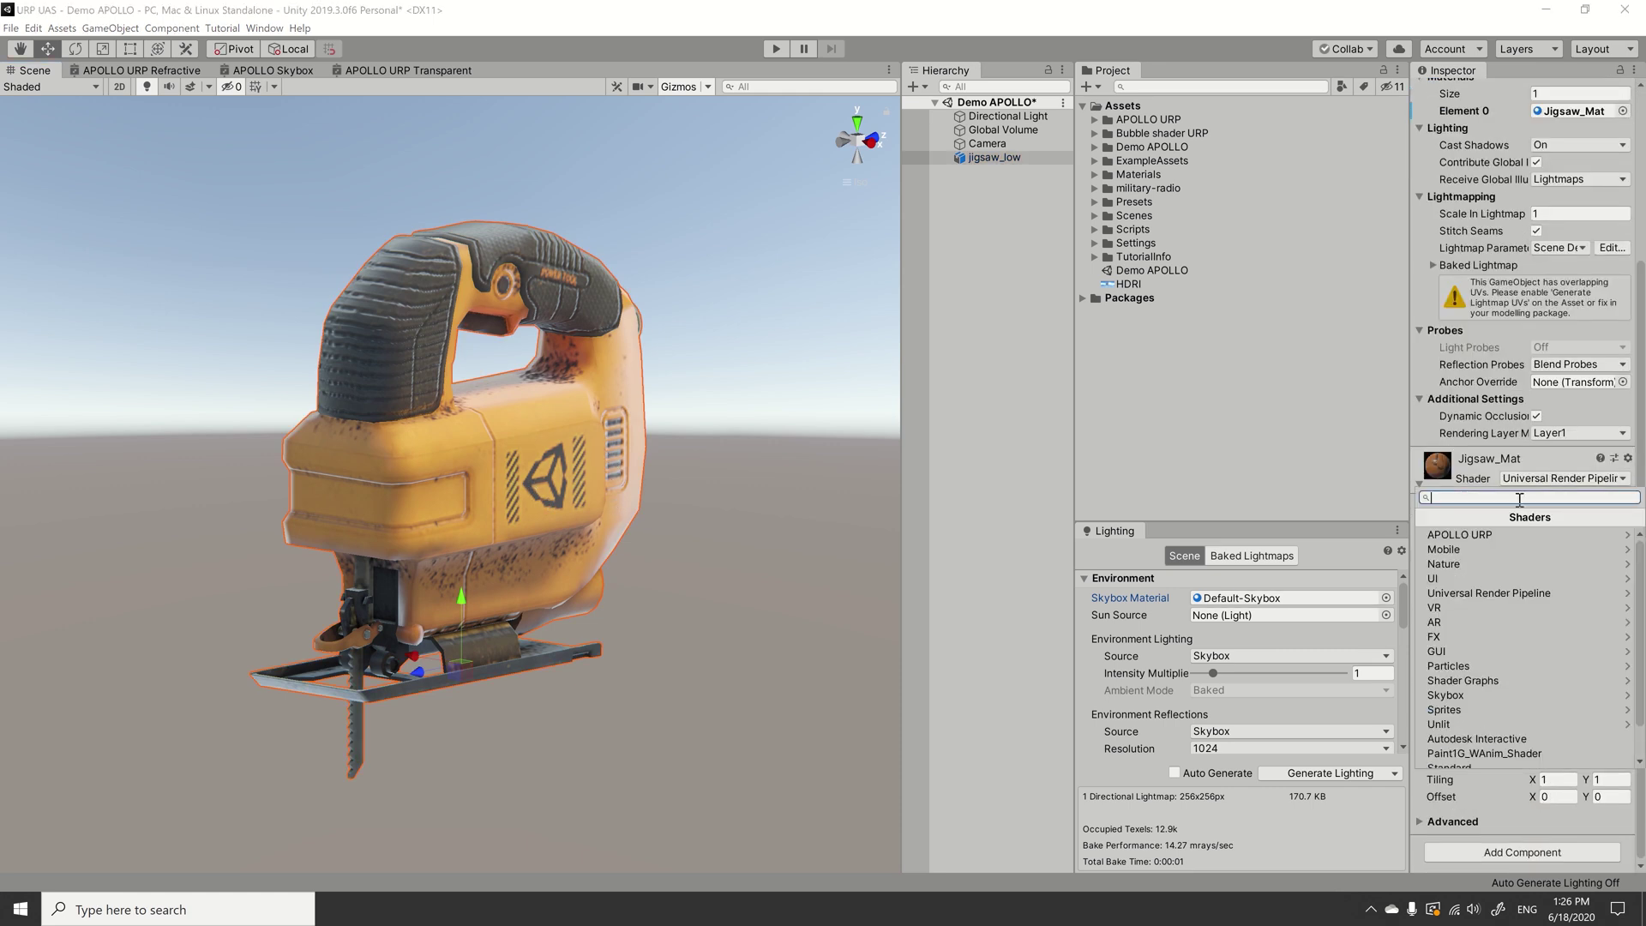
pyautogui.click(1484, 533)
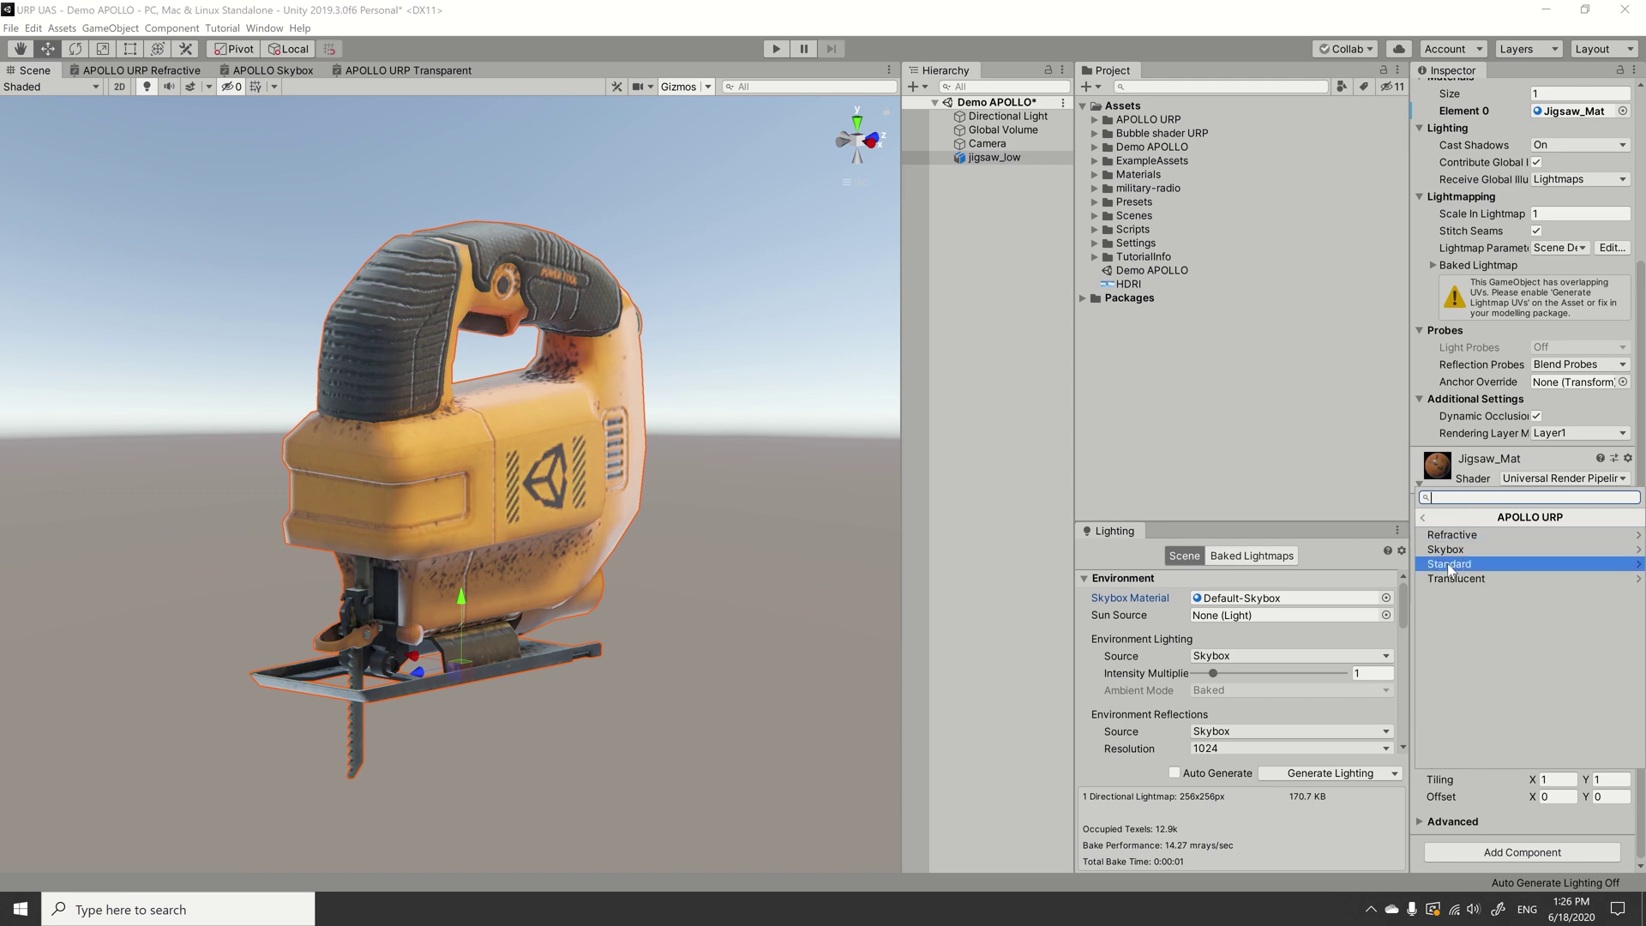
pyautogui.click(1447, 564)
pyautogui.click(1500, 549)
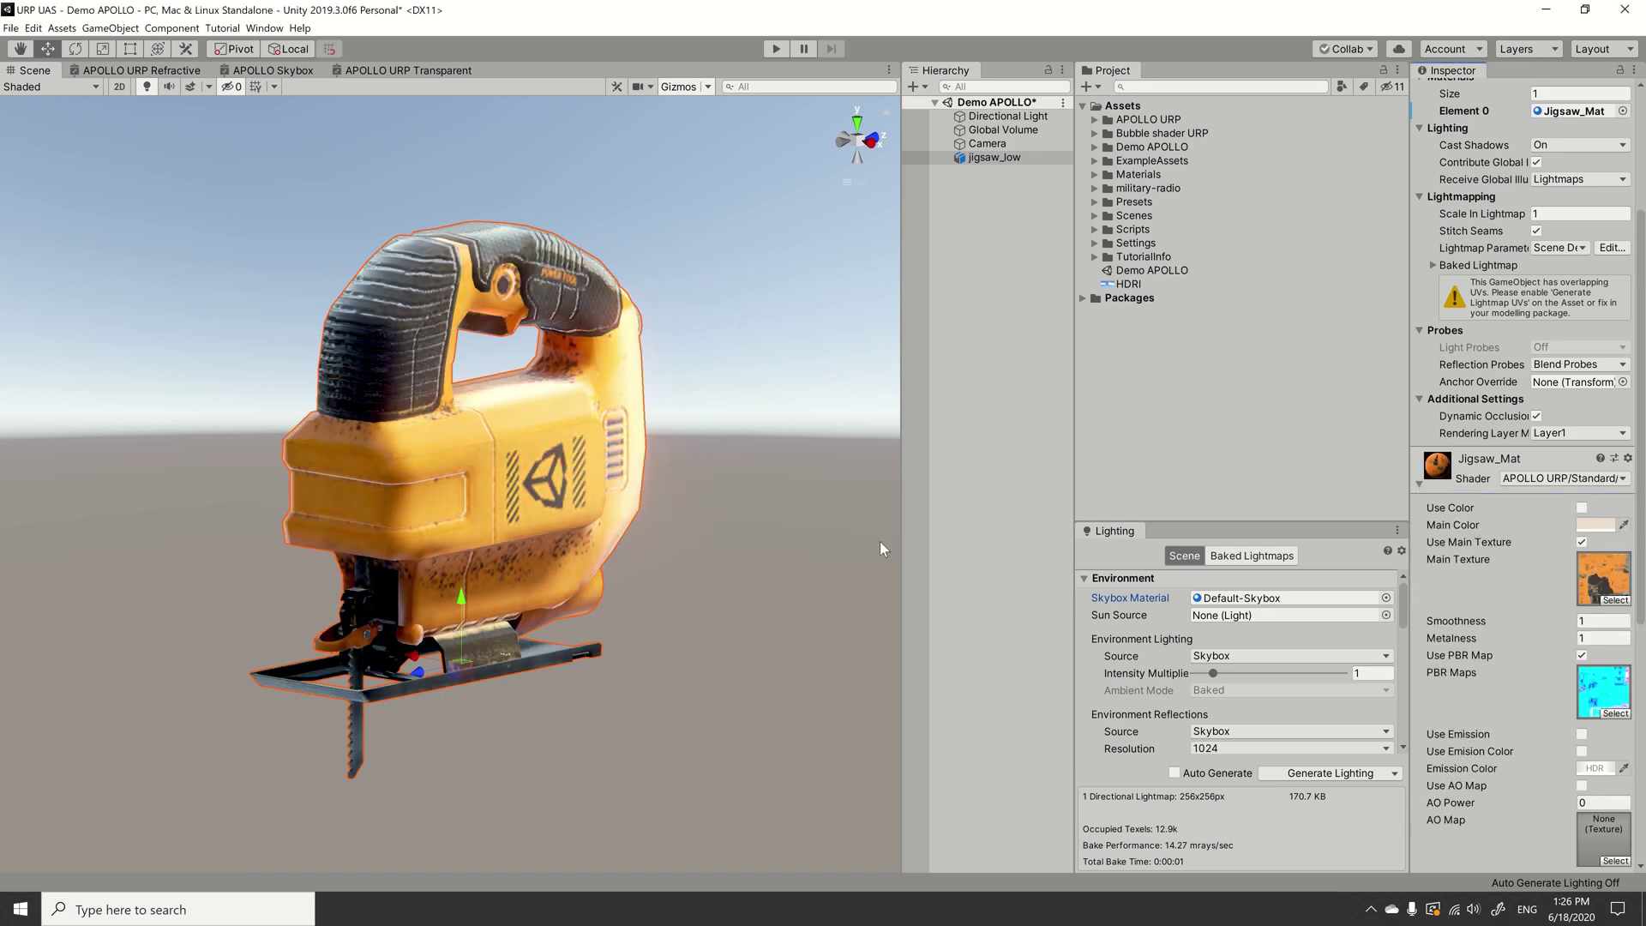
# - Deselect the jigsaw and orbit around it to inspect its new shading
pyautogui.click(756, 530)
pyautogui.keyDown('alt'); pyautogui.moveTo(756, 529); pyautogui.dragTo(12, 528); pyautogui.keyUp('alt')
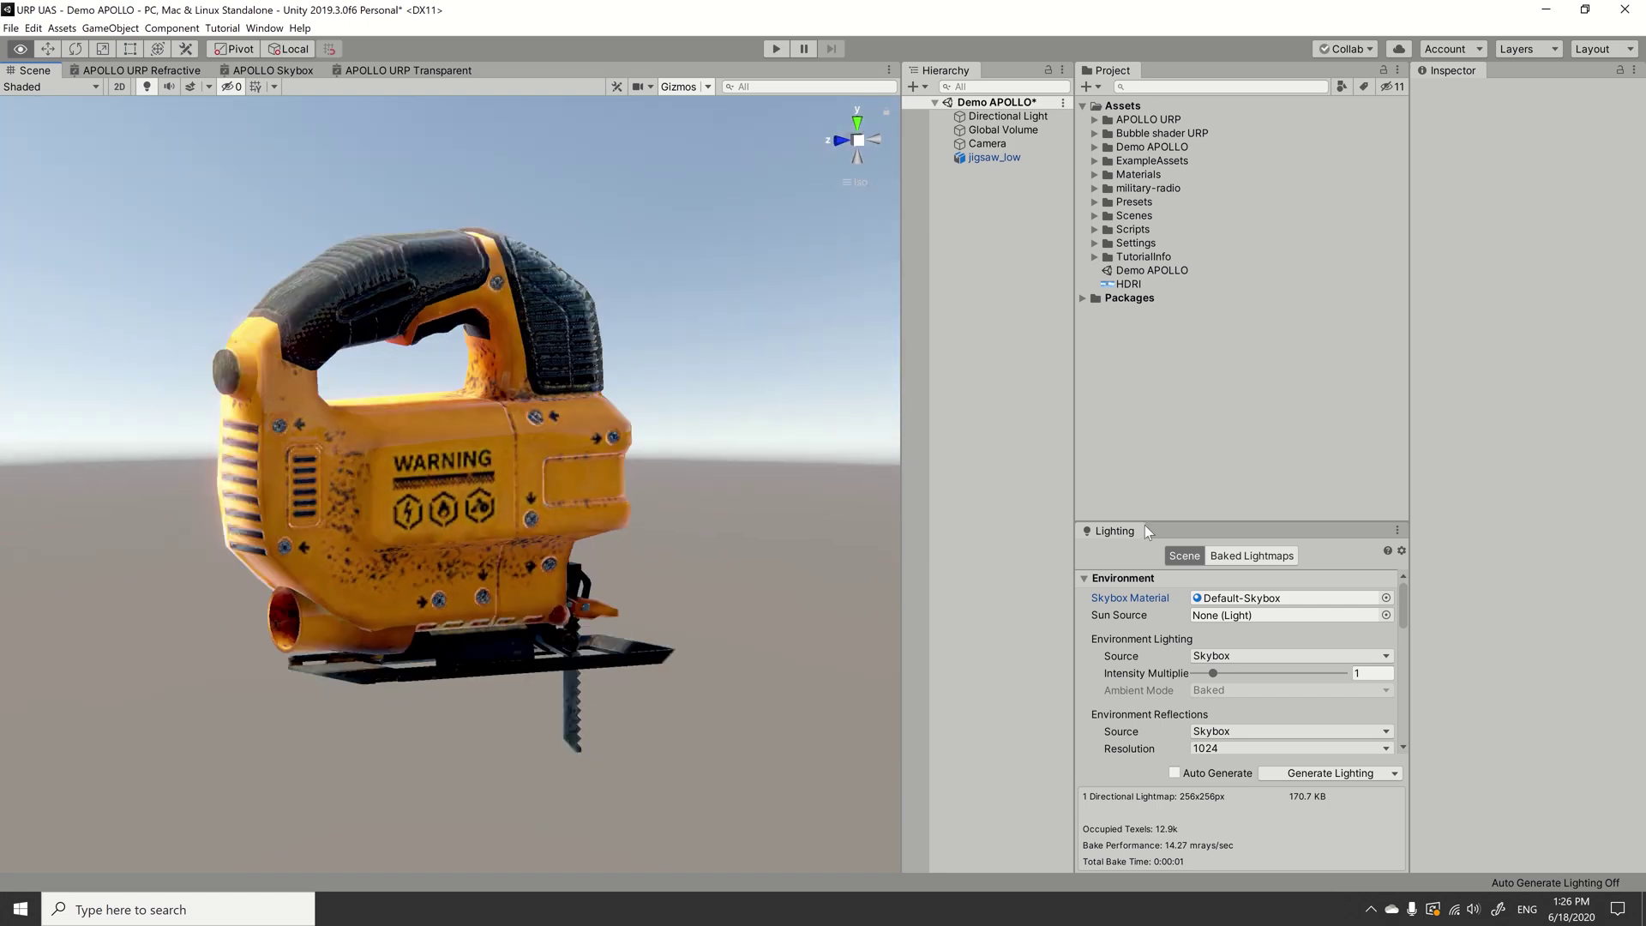
pyautogui.keyDown('alt'); pyautogui.moveTo(12, 537); pyautogui.dragTo(515, 532); pyautogui.keyUp('alt')
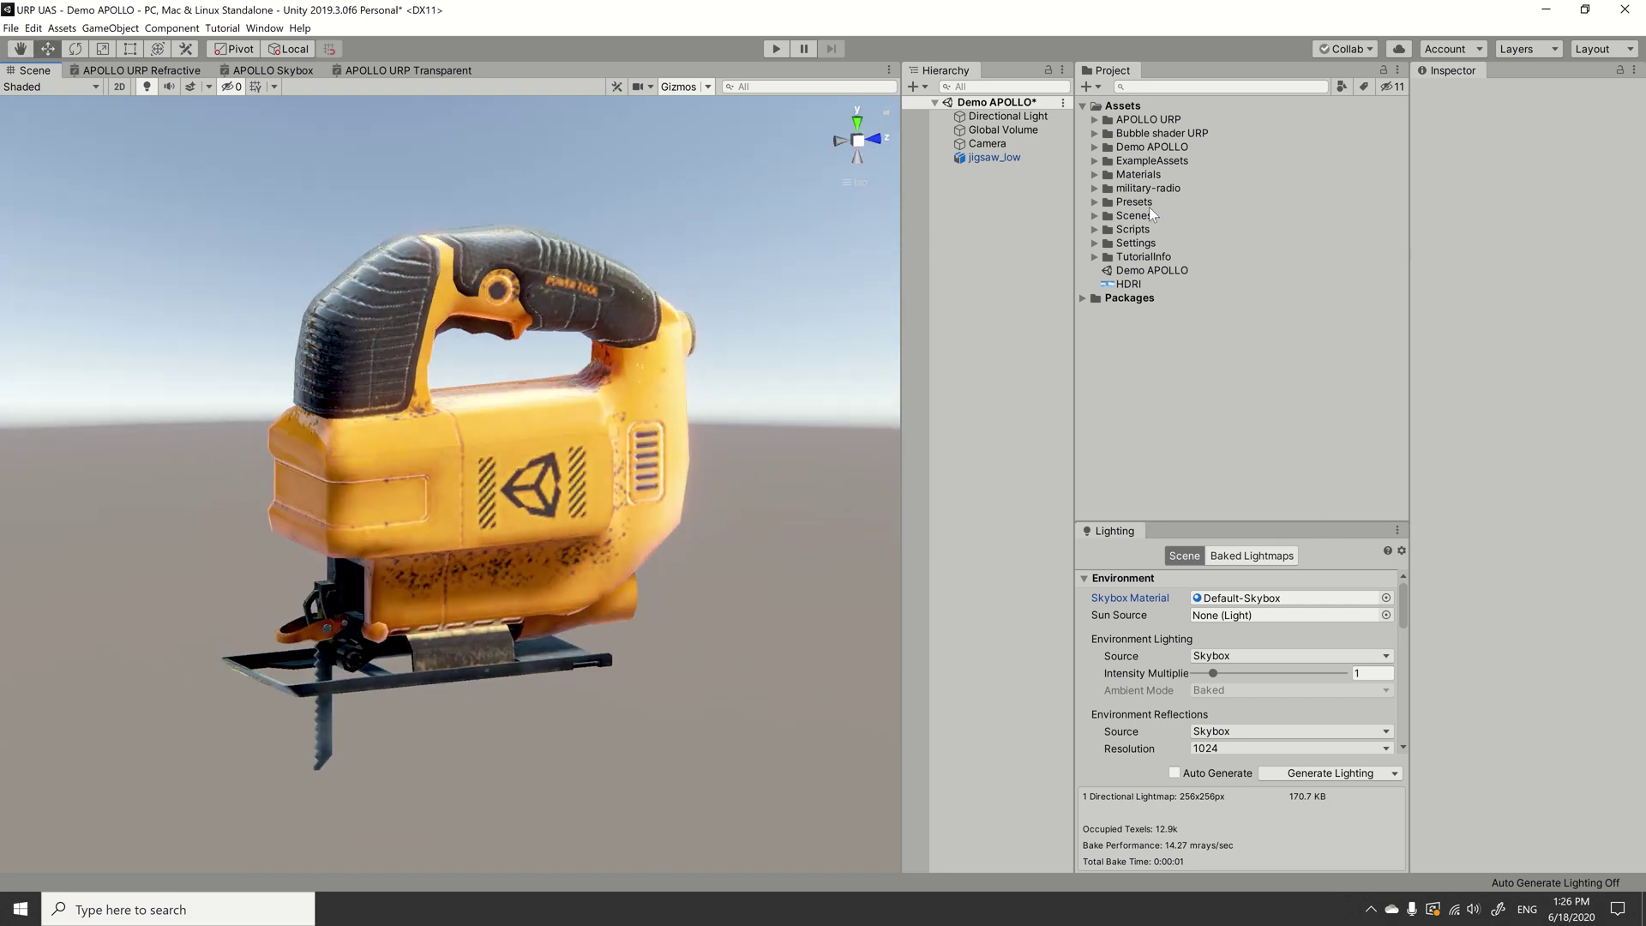
# - Create a new material in the Project named Apollo Sky
pyautogui.click(1088, 86)
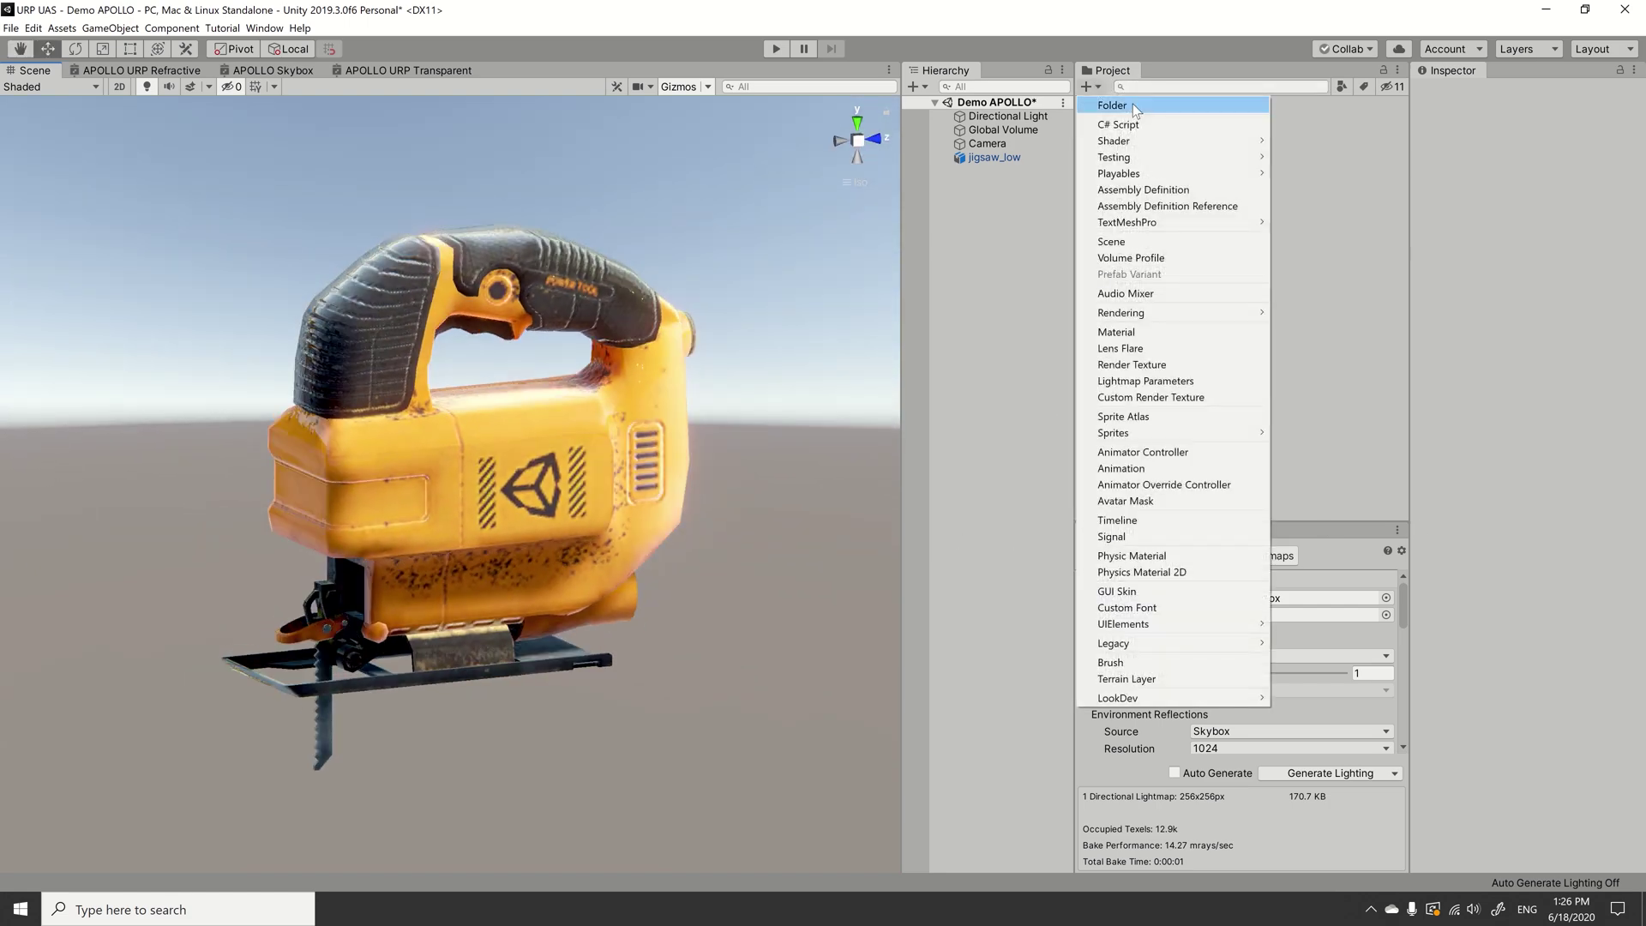
pyautogui.click(1141, 332)
pyautogui.write('Apollo Sky')
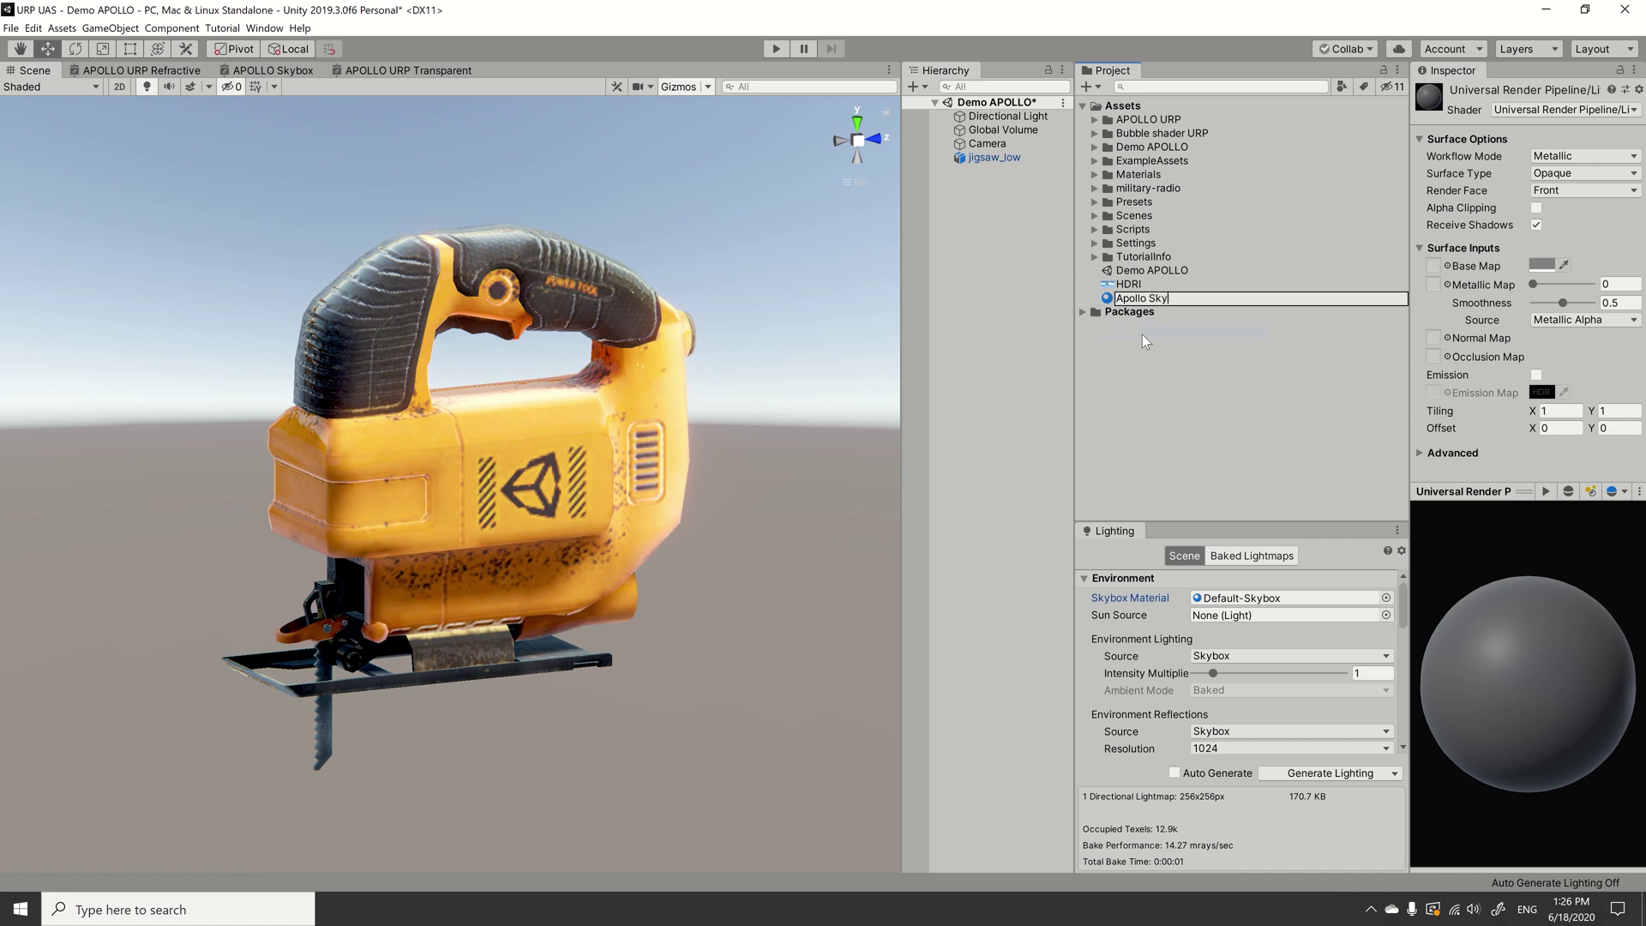
pyautogui.press('Return')
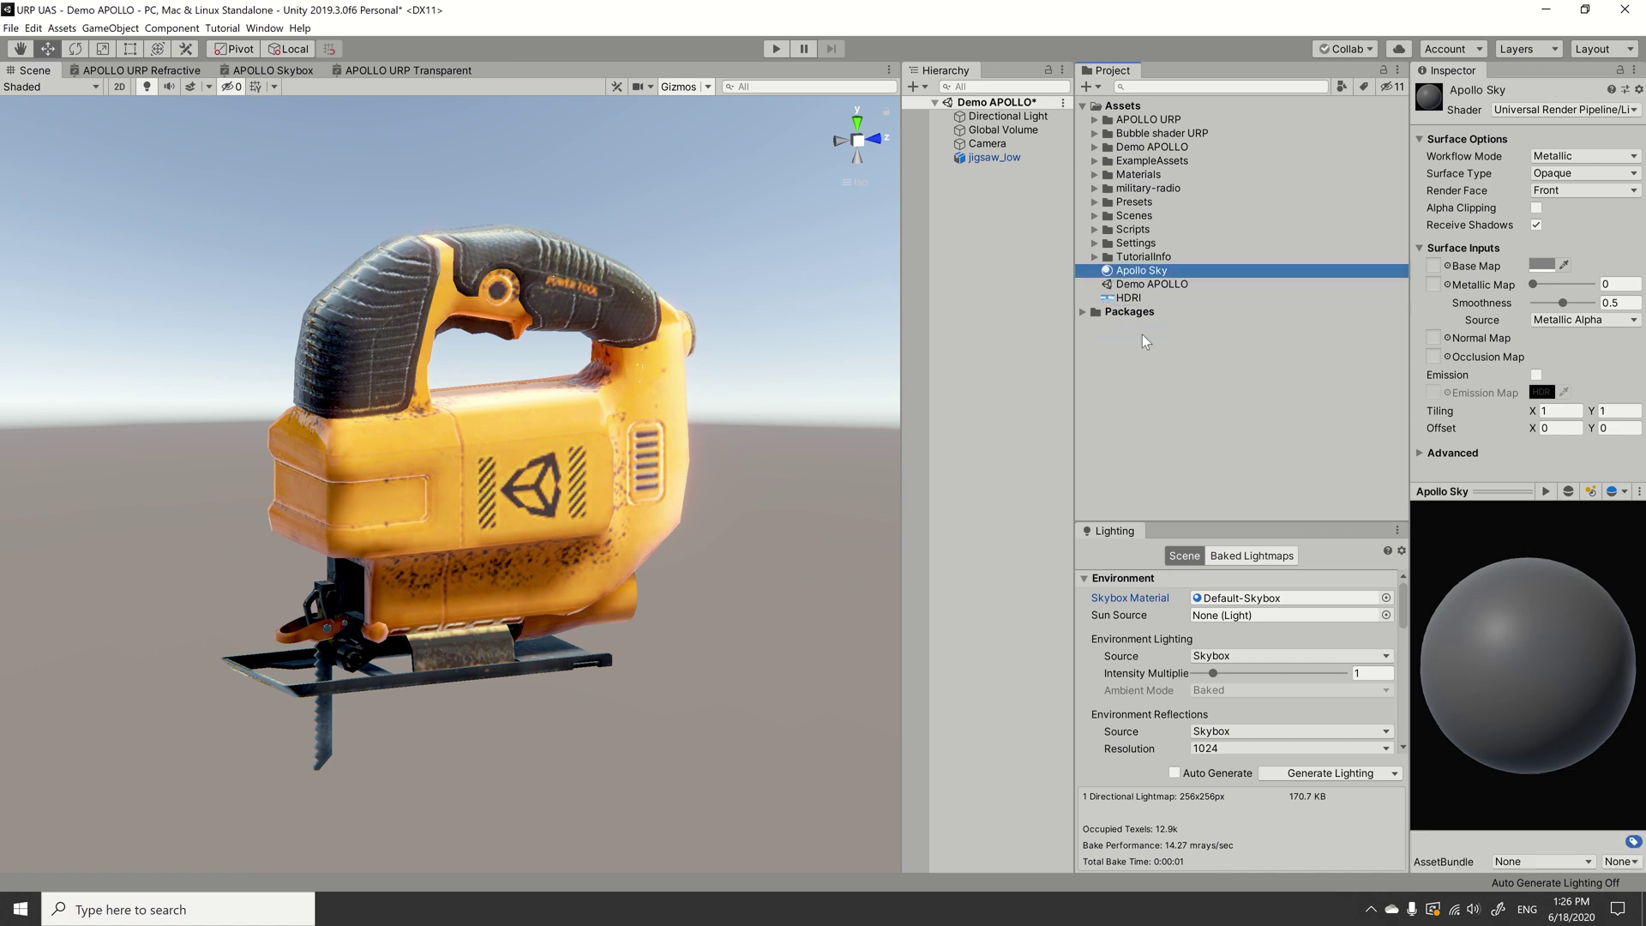
# - Set Apollo Sky's shader to APOLLO URP > Skybox > APOLLO Skybox
pyautogui.click(1553, 110)
pyautogui.click(1466, 165)
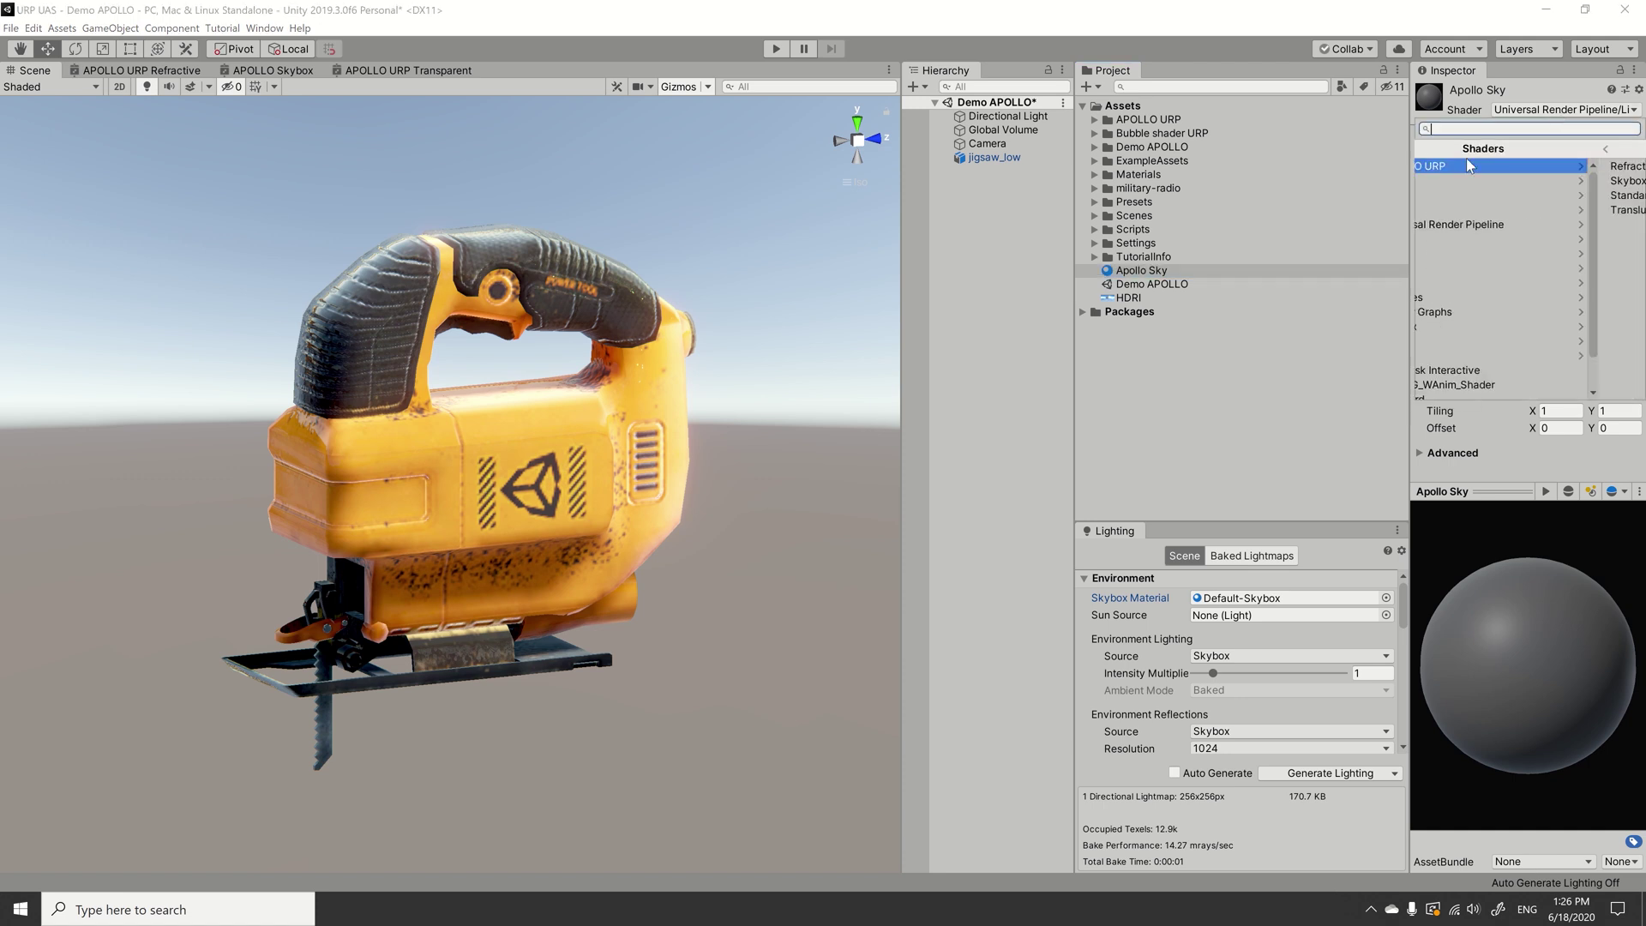
pyautogui.click(1476, 182)
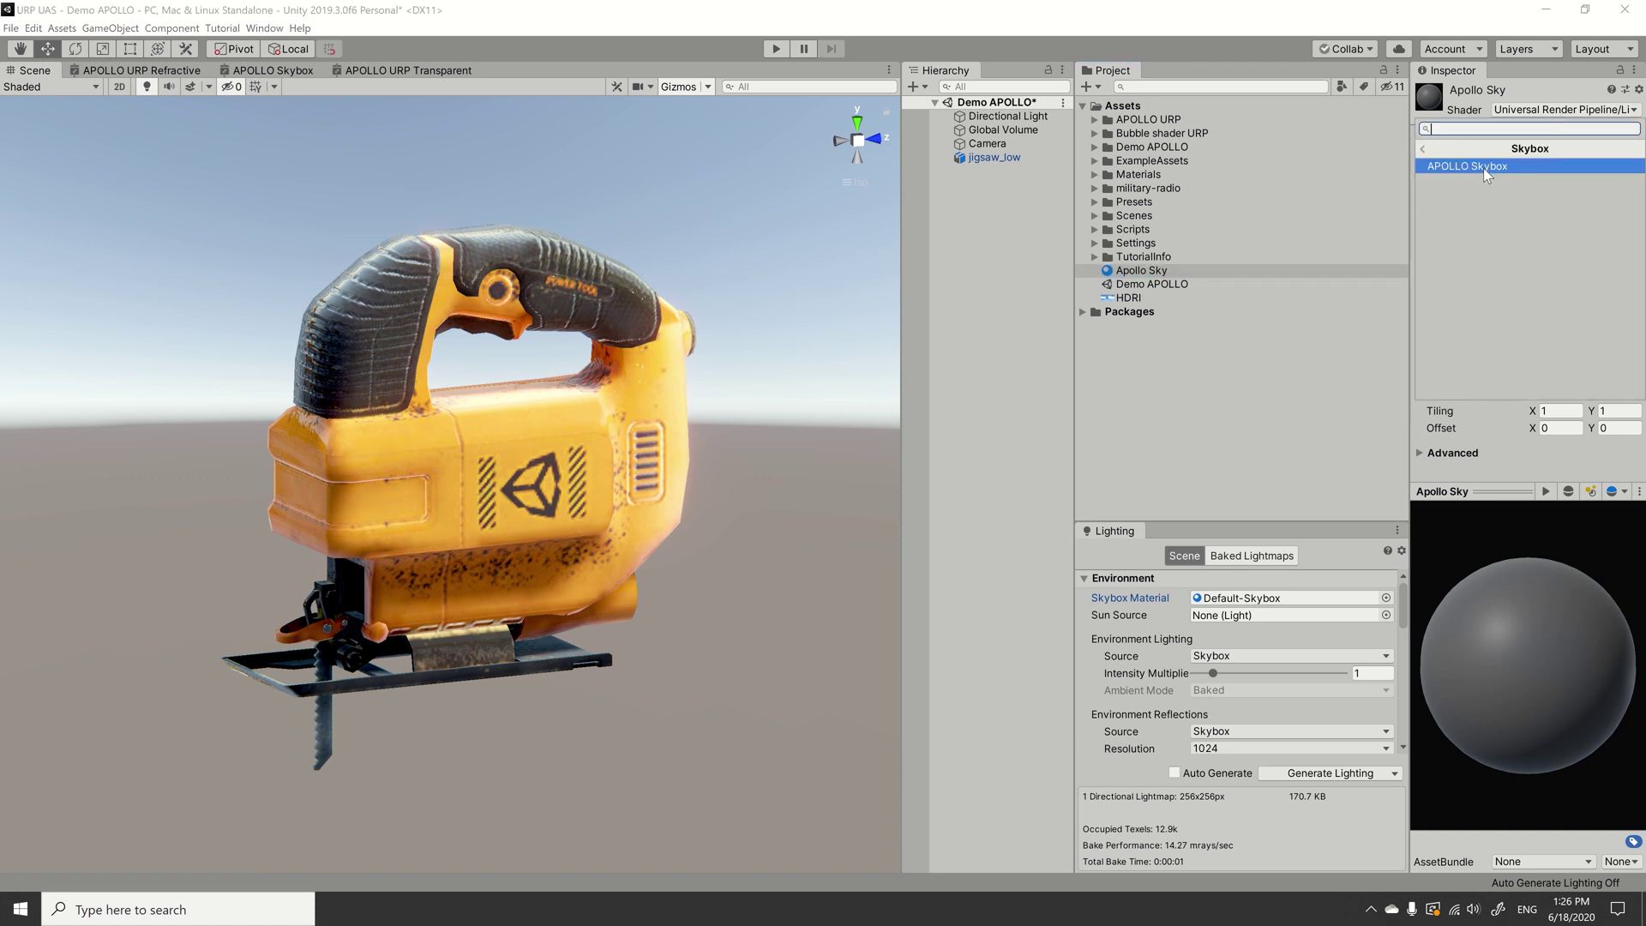
pyautogui.click(1484, 167)
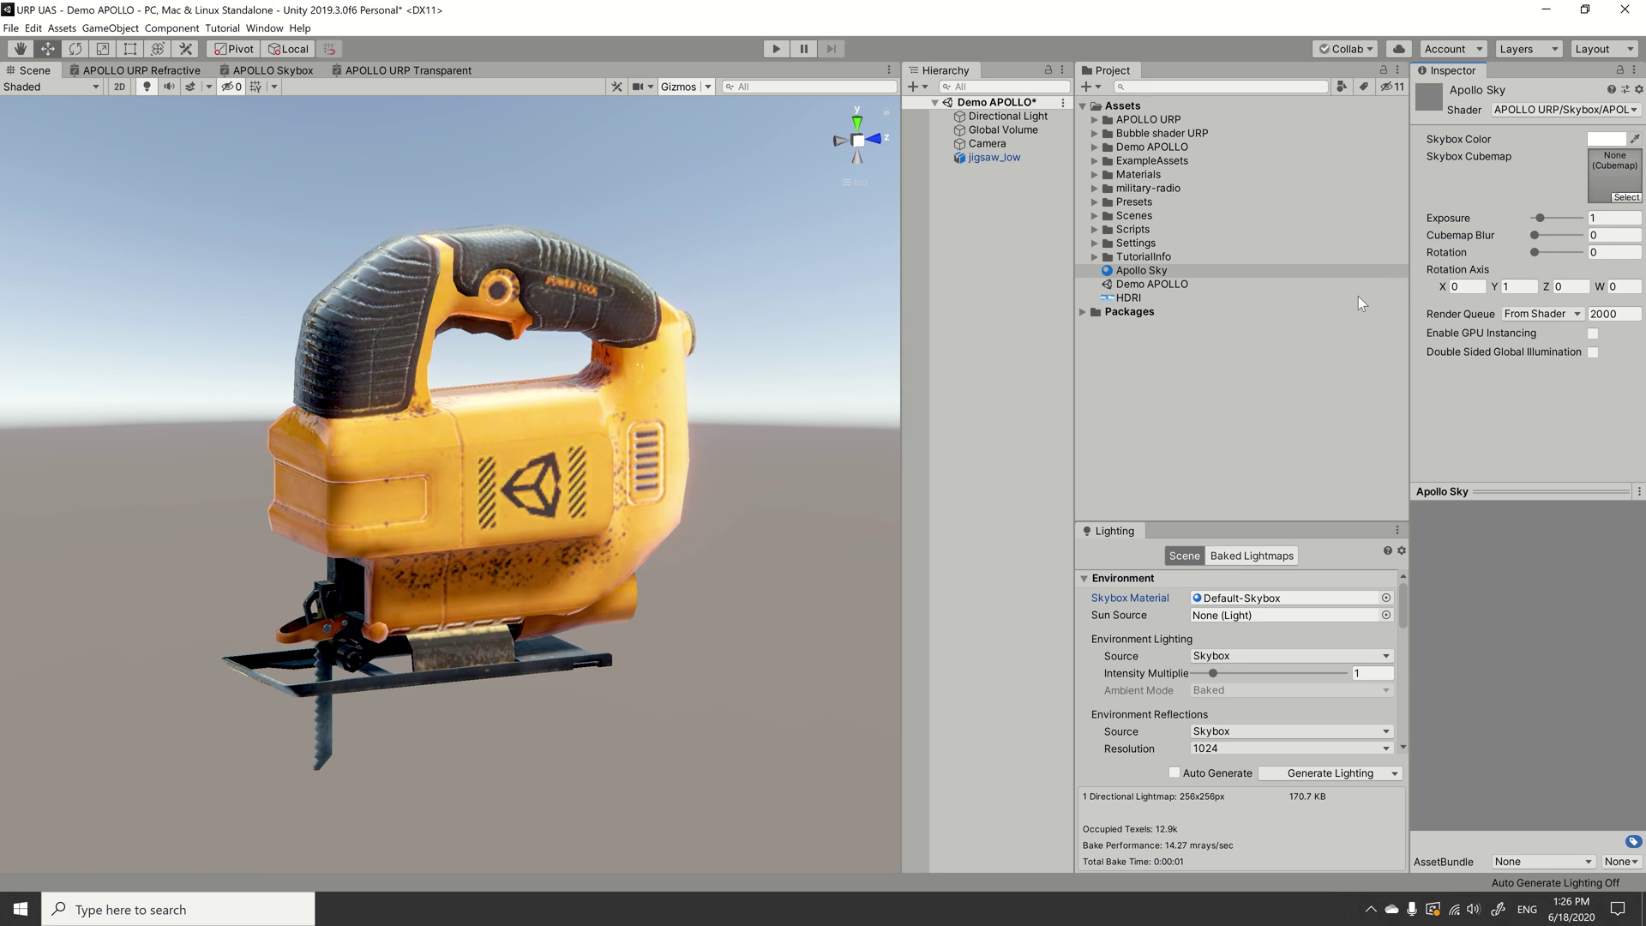
pyautogui.click(1141, 302)
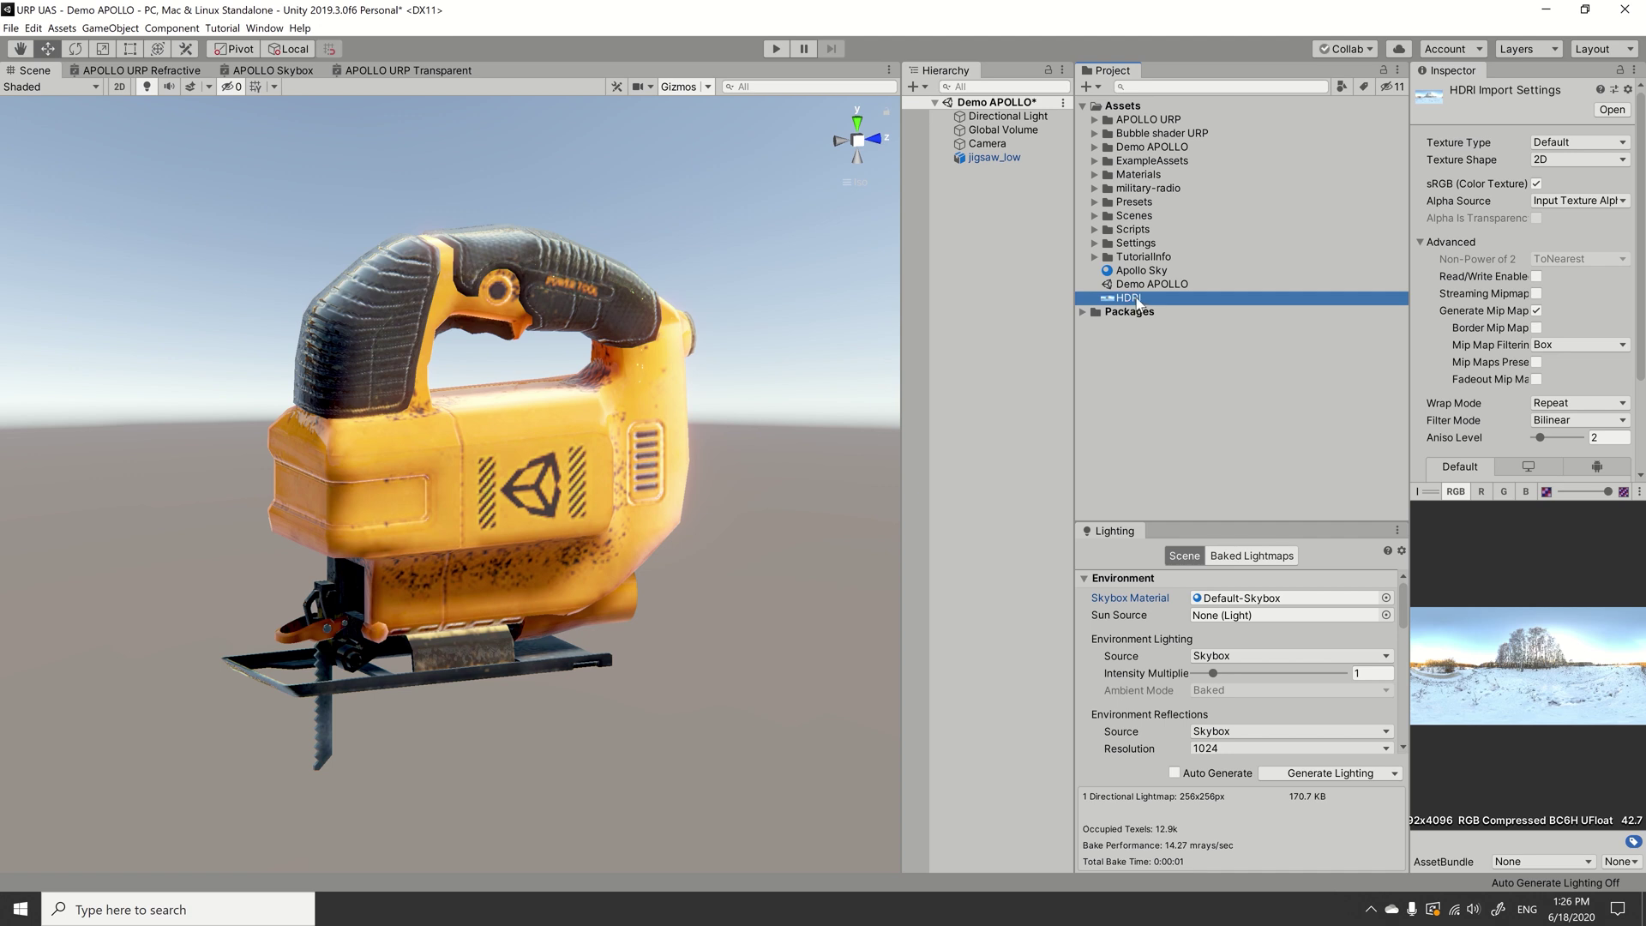
# - Reimport the HDRI texture with Texture Shape Cube and Latitude-Longitude Layout mapping
pyautogui.click(1554, 162)
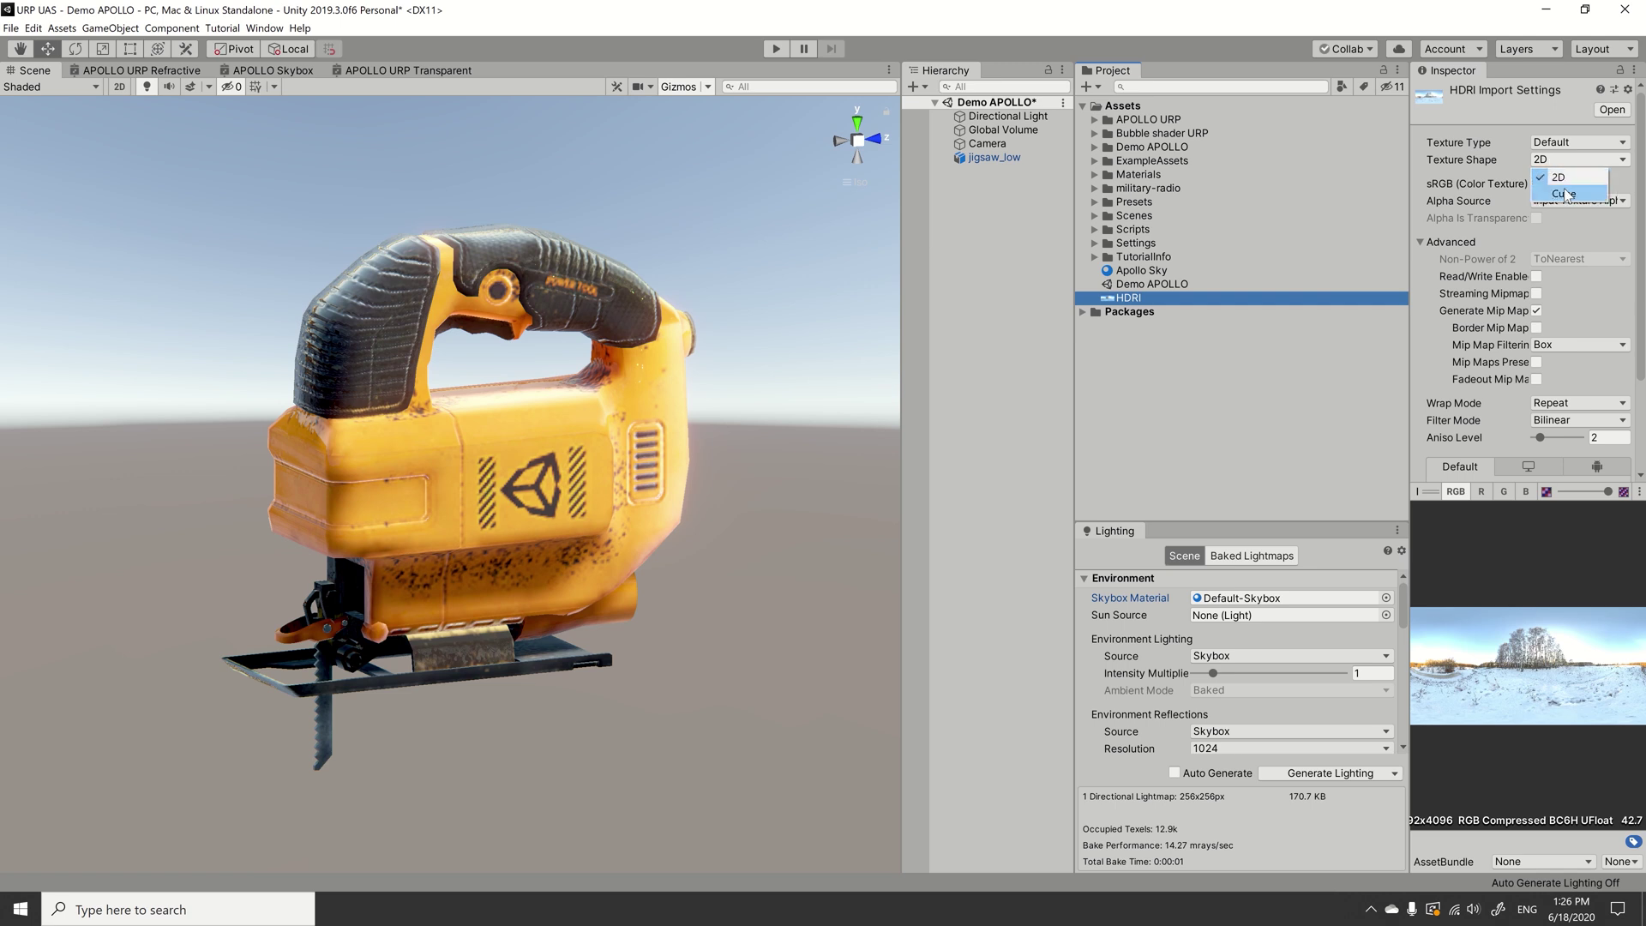
pyautogui.click(1562, 193)
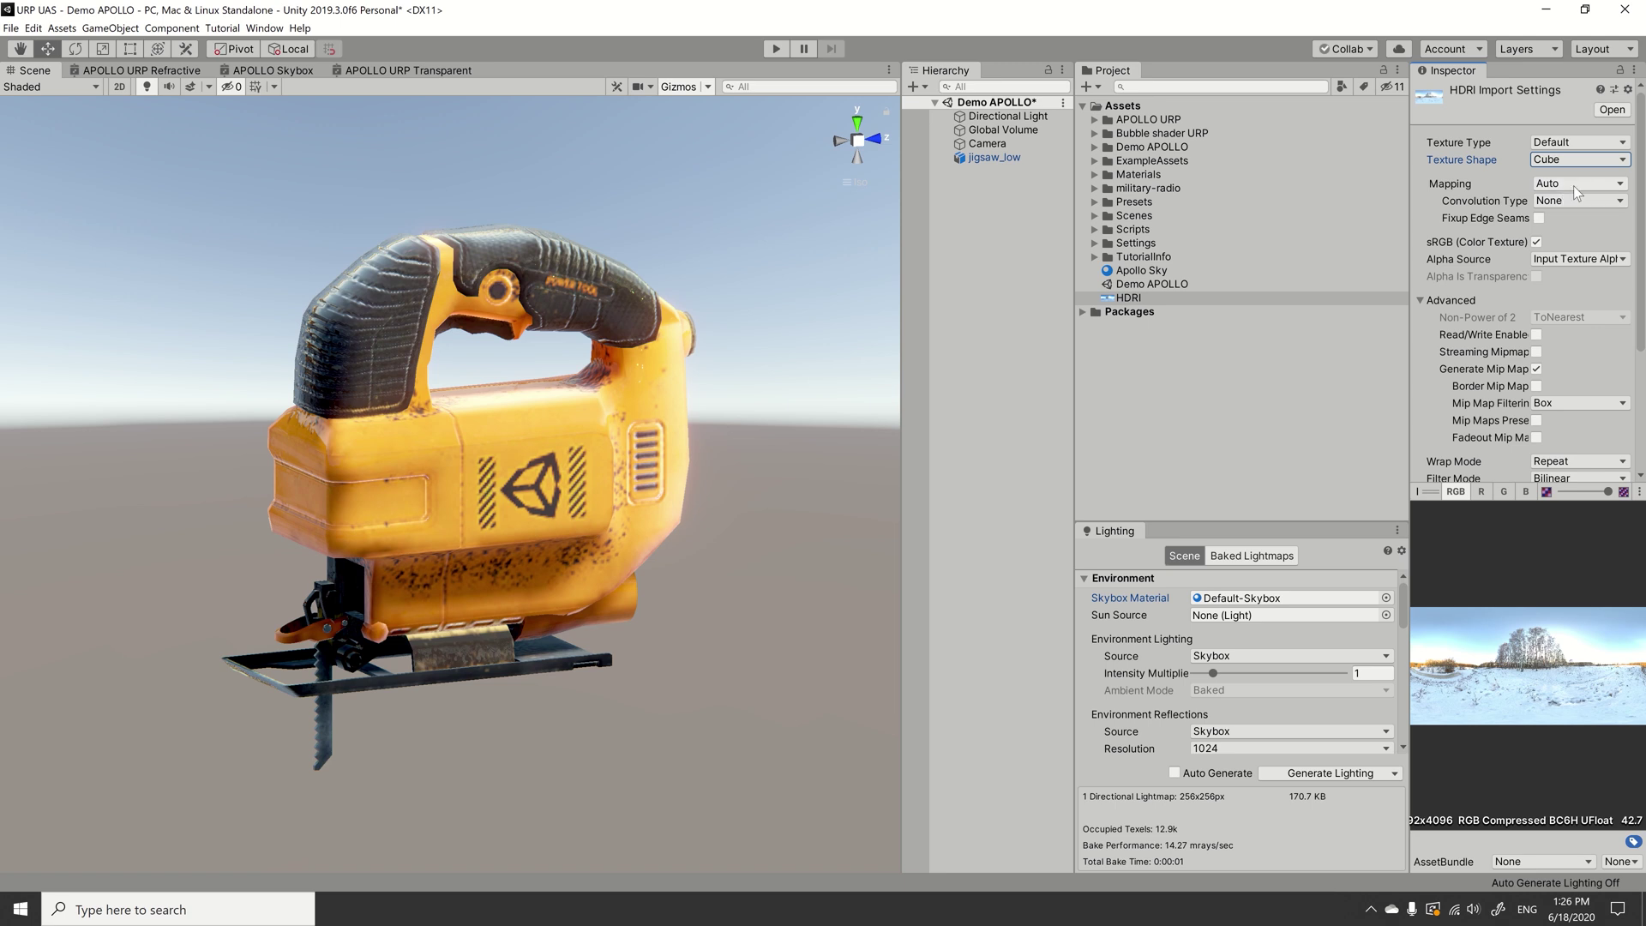
pyautogui.click(1576, 185)
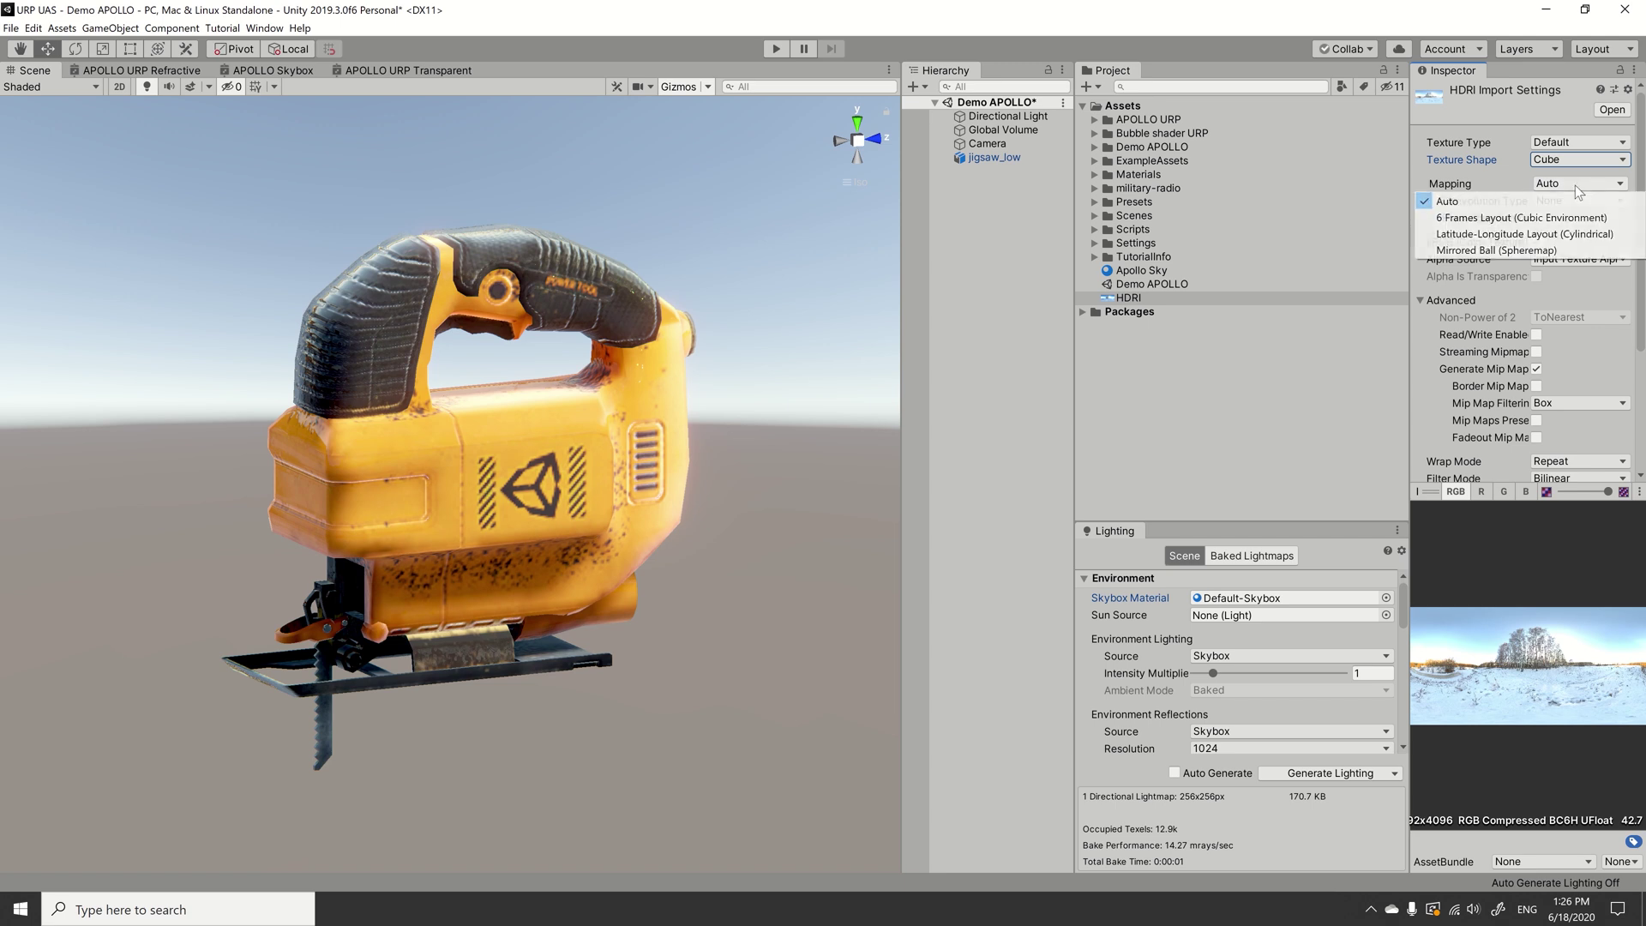
pyautogui.click(1567, 234)
pyautogui.scroll(-3, 1601, 253)
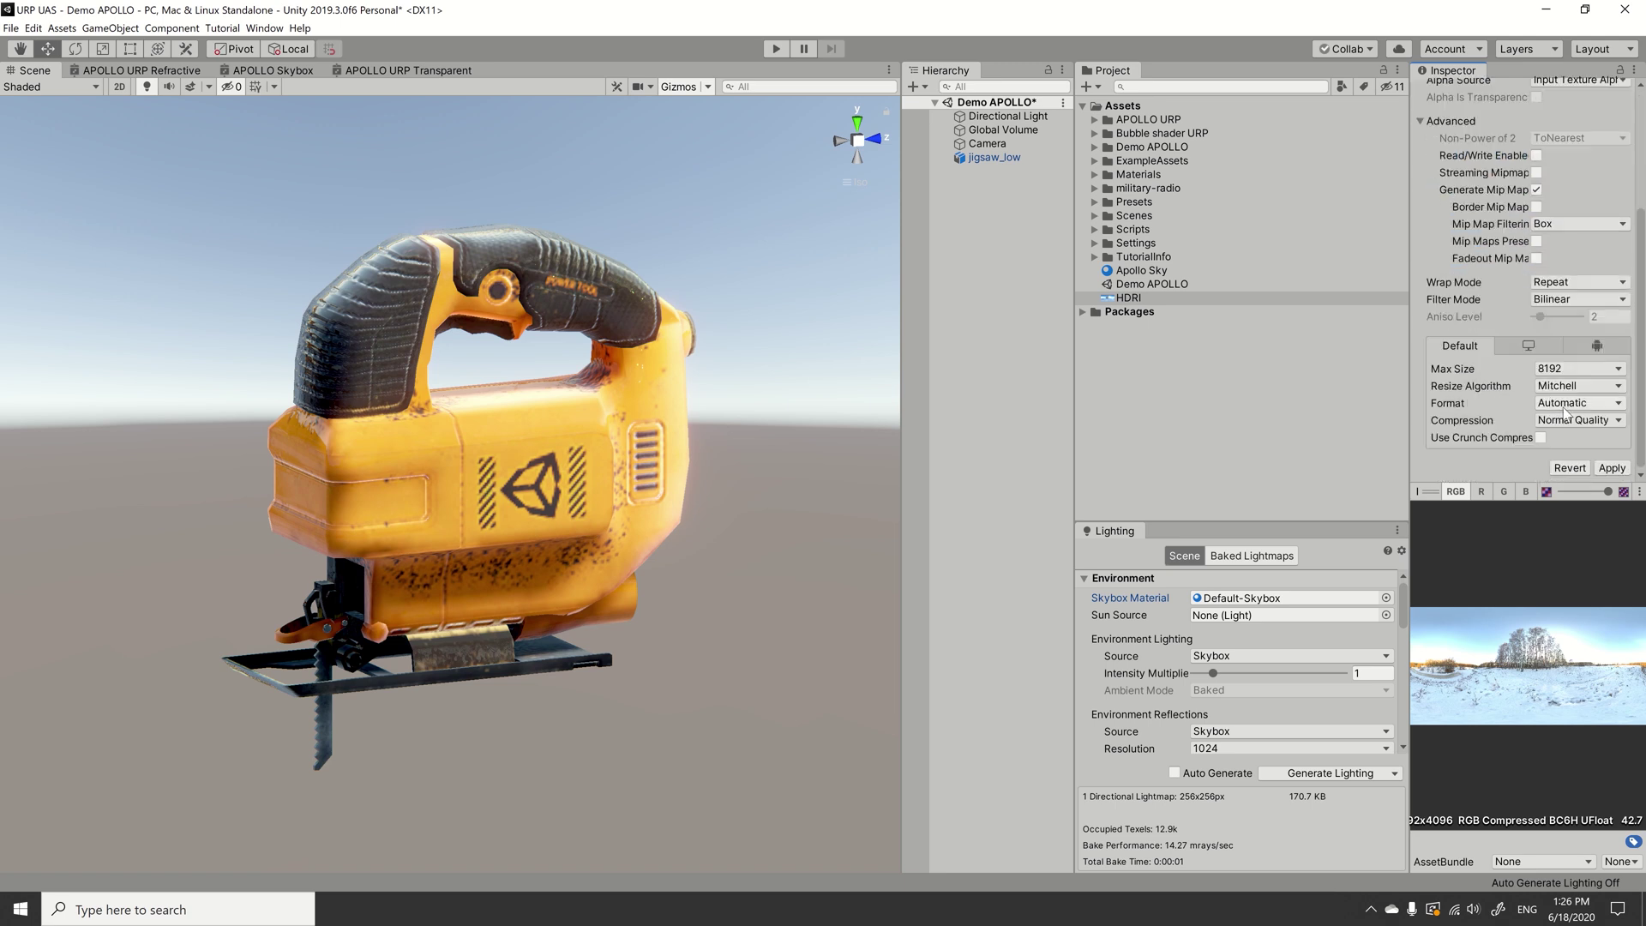
pyautogui.click(1618, 470)
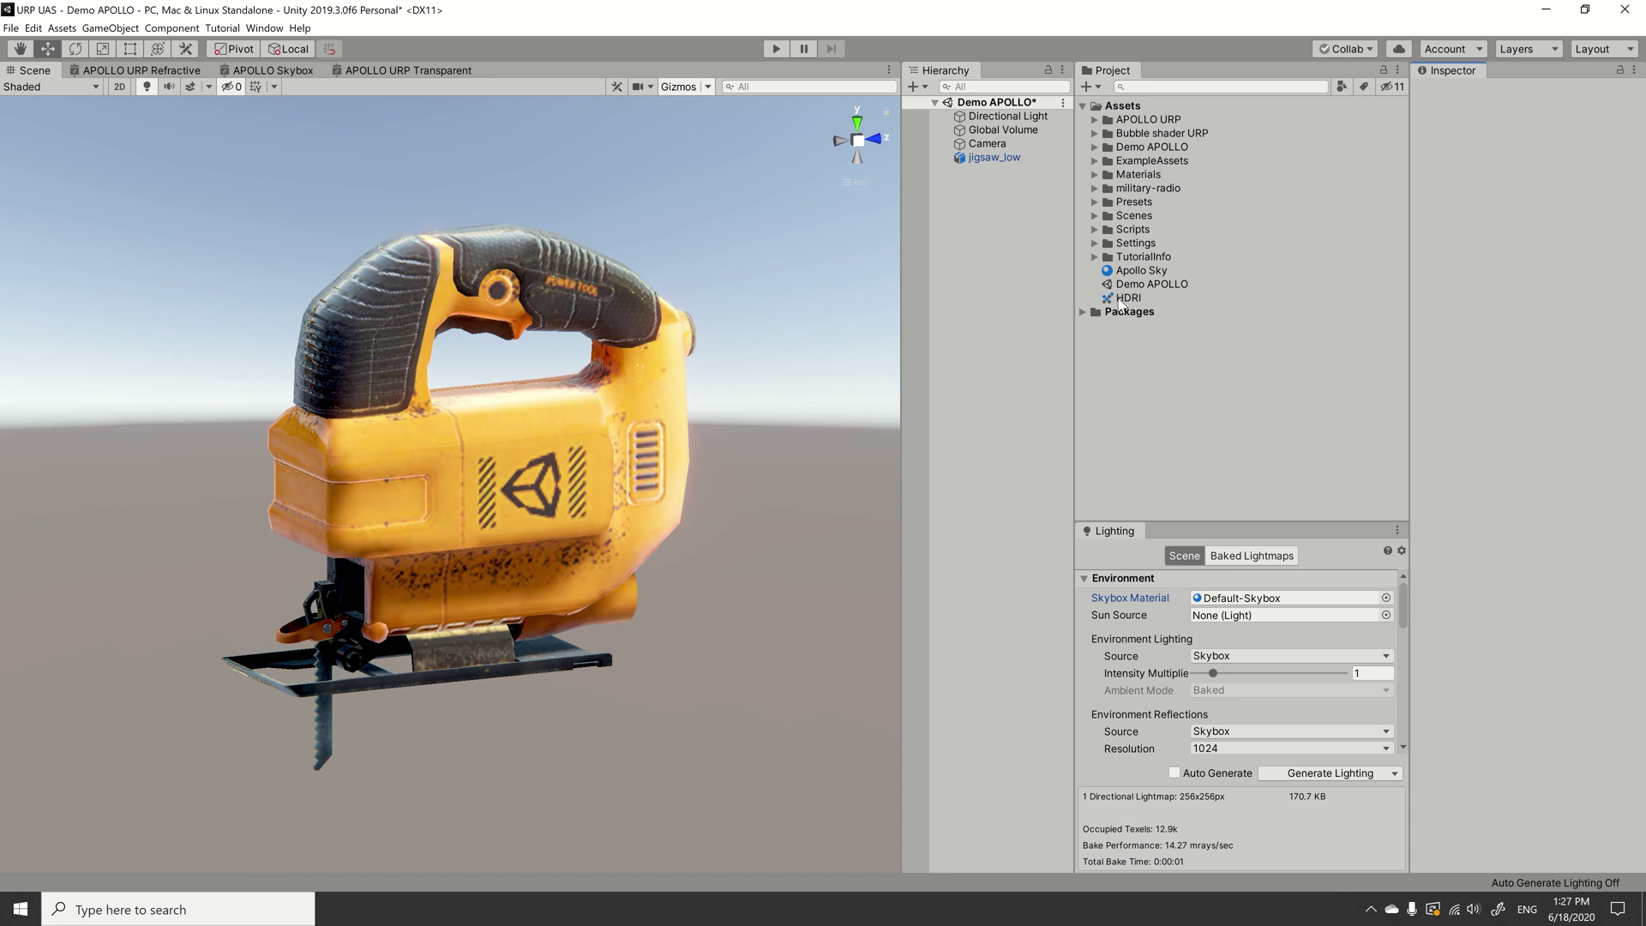
pyautogui.click(1123, 299)
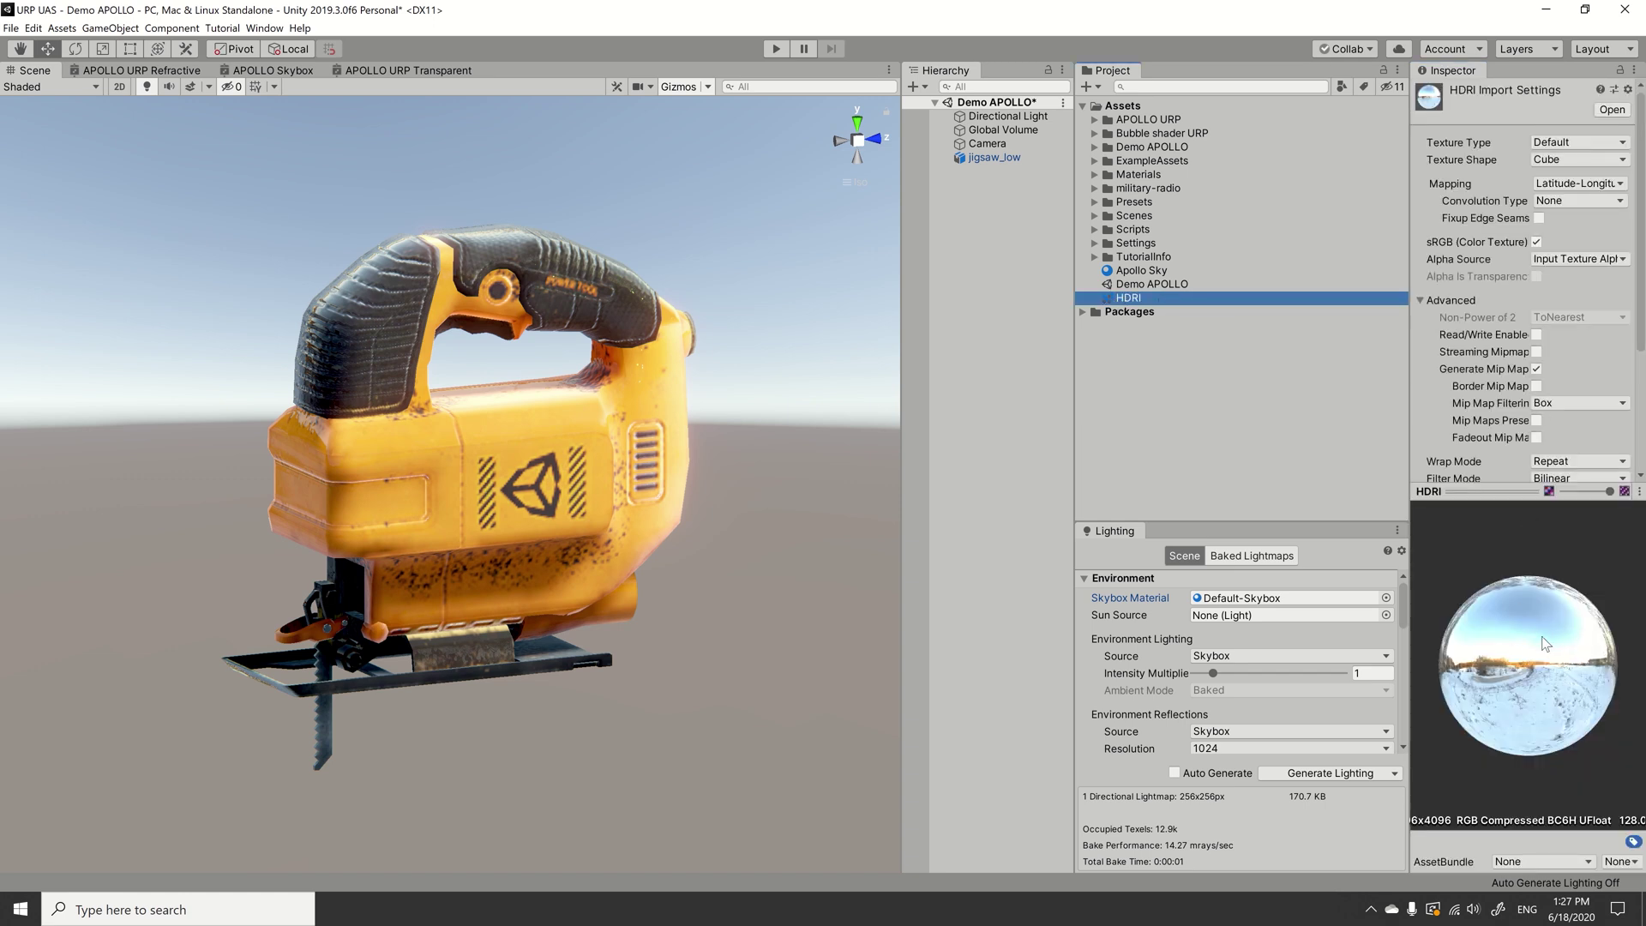
# - Load the HDRI into Apollo Sky's Skybox Cubemap and make Apollo Sky the scene's Lighting skybox material
pyautogui.click(1157, 271)
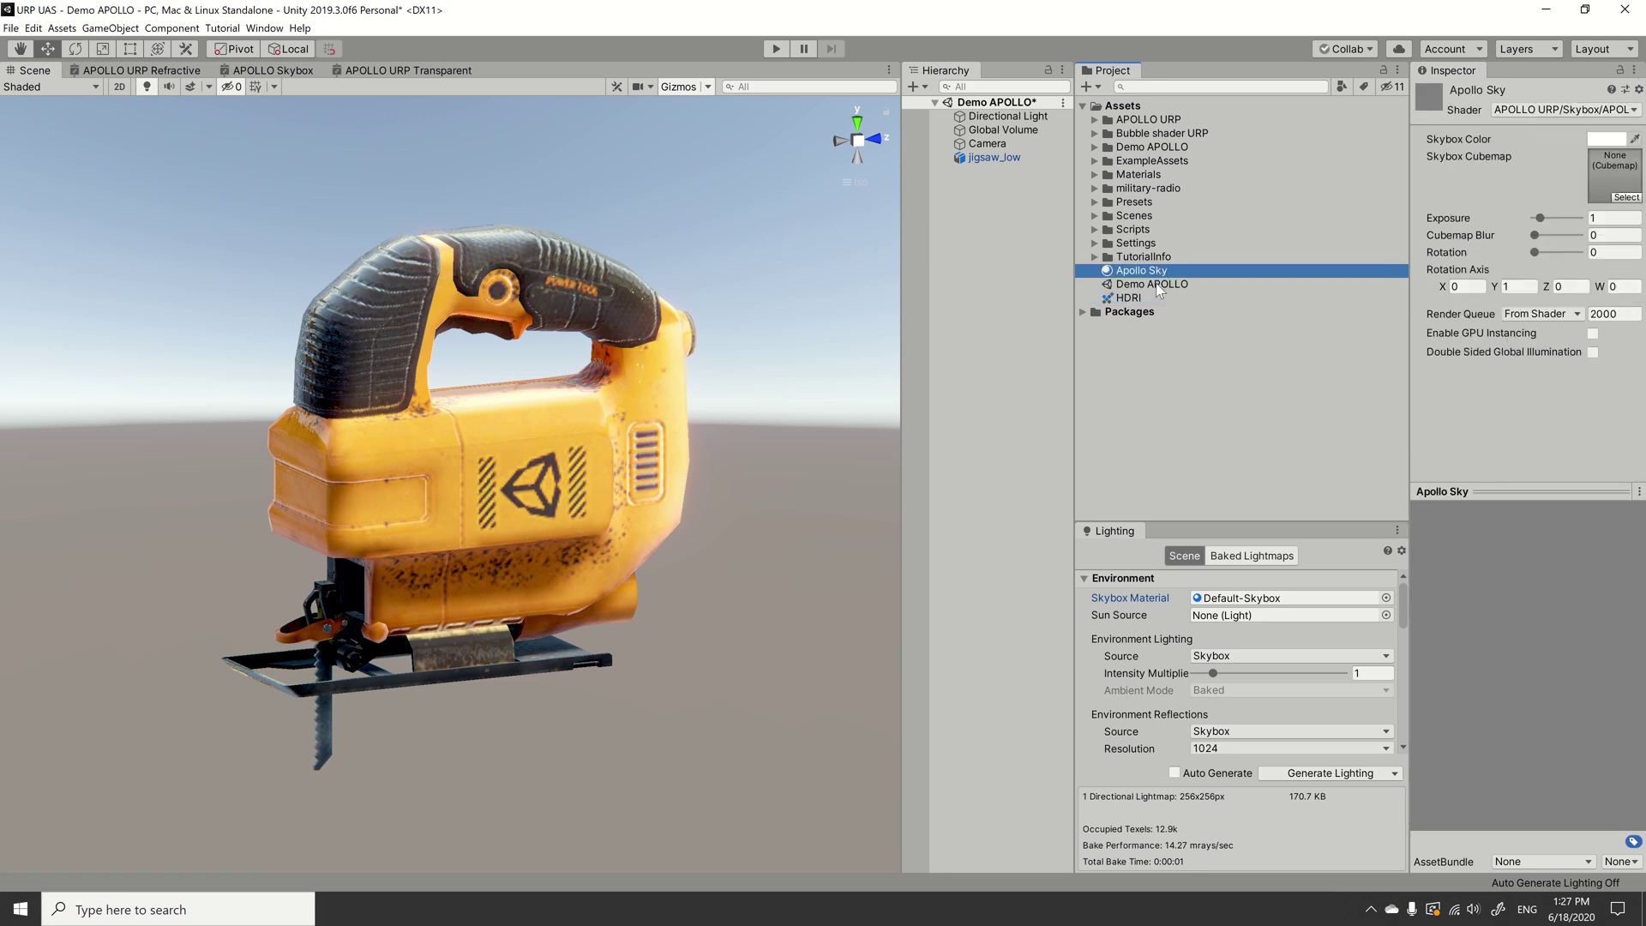
pyautogui.moveTo(1127, 299); pyautogui.dragTo(1595, 196)
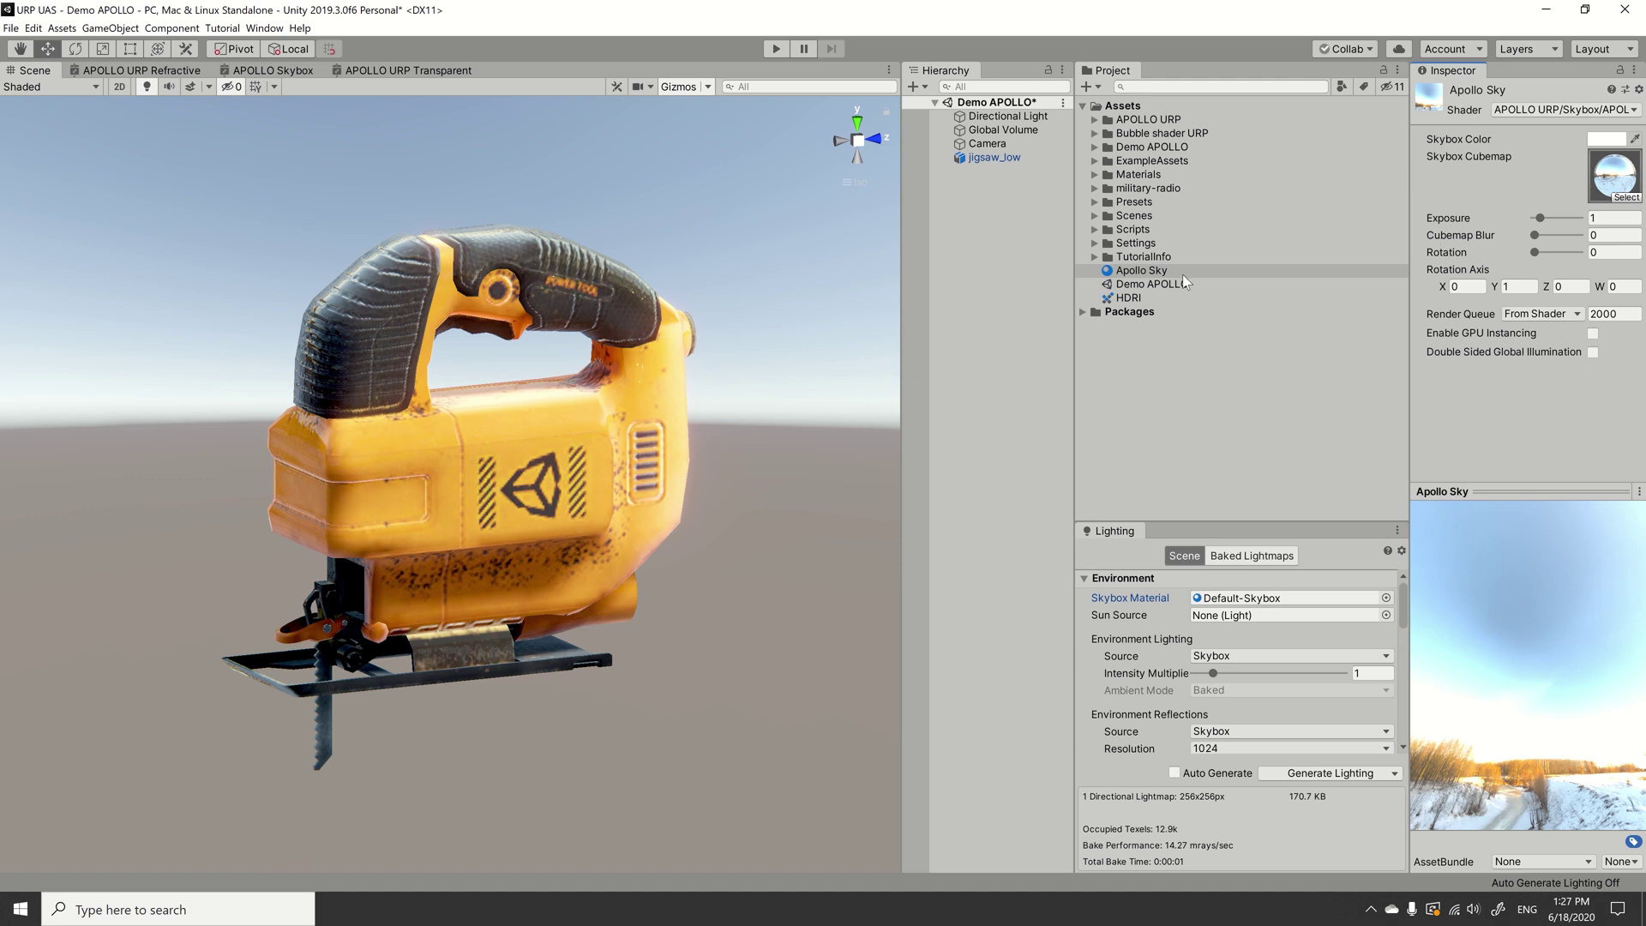
pyautogui.moveTo(1168, 273)
pyautogui.mouseDown()
pyautogui.moveTo(1235, 603)
pyautogui.moveTo(1279, 602)
pyautogui.mouseUp()
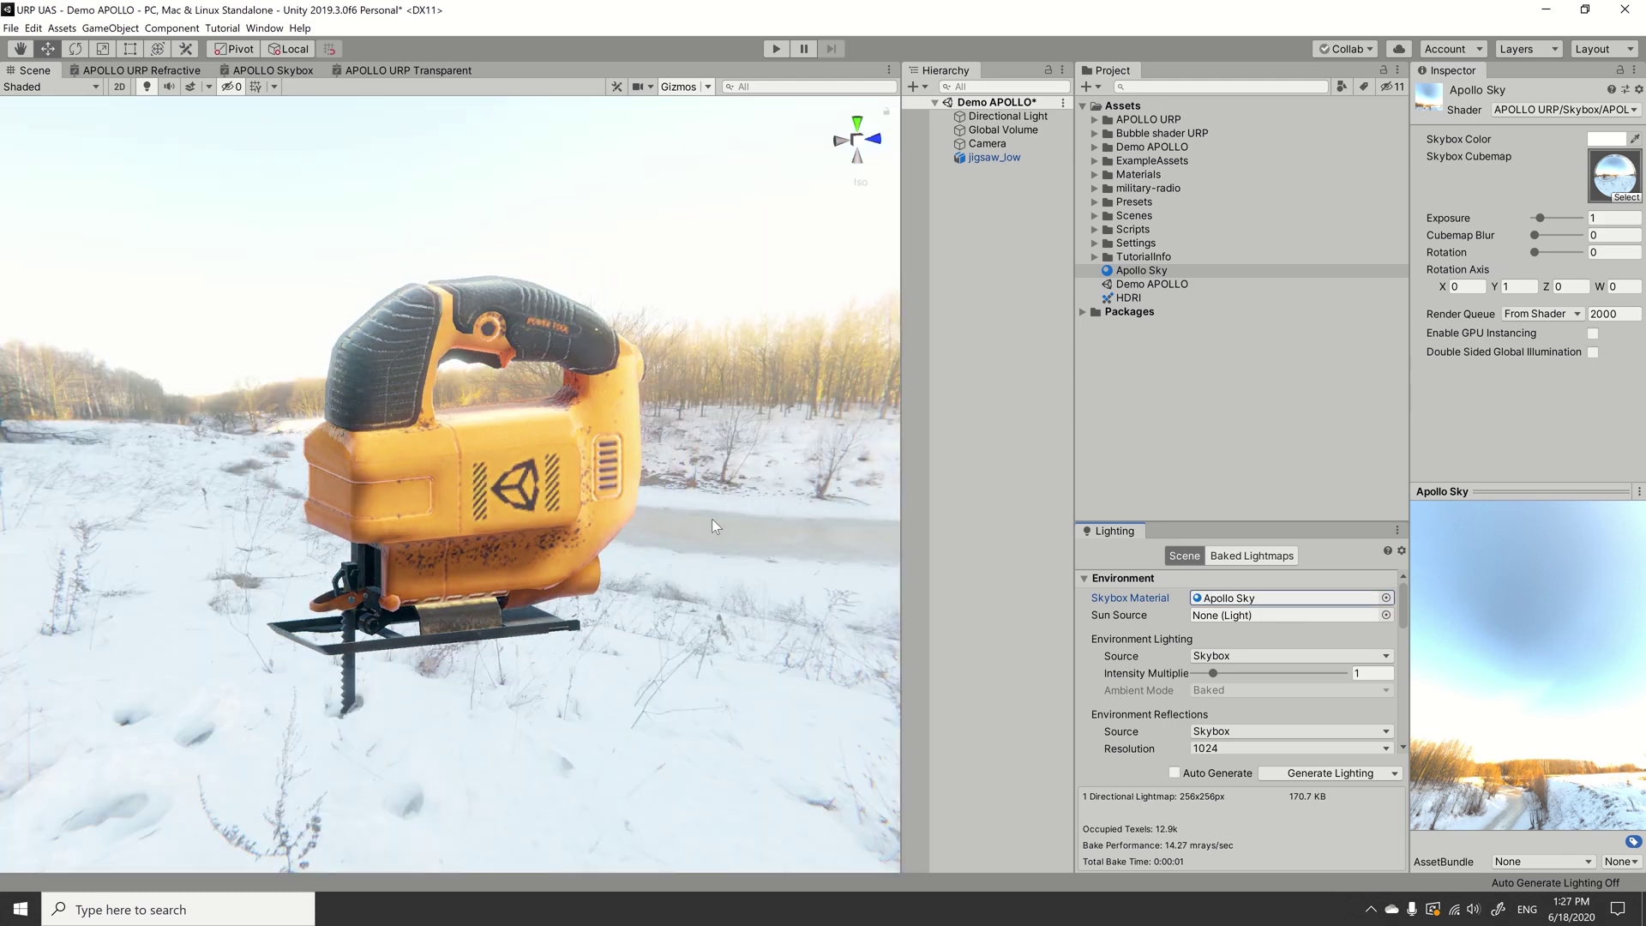
pyautogui.moveTo(717, 518)
pyautogui.keyDown('alt'); pyautogui.mouseDown()
pyautogui.moveTo(367, 491)
pyautogui.moveTo(793, 491)
pyautogui.mouseUp(); pyautogui.keyUp('alt')
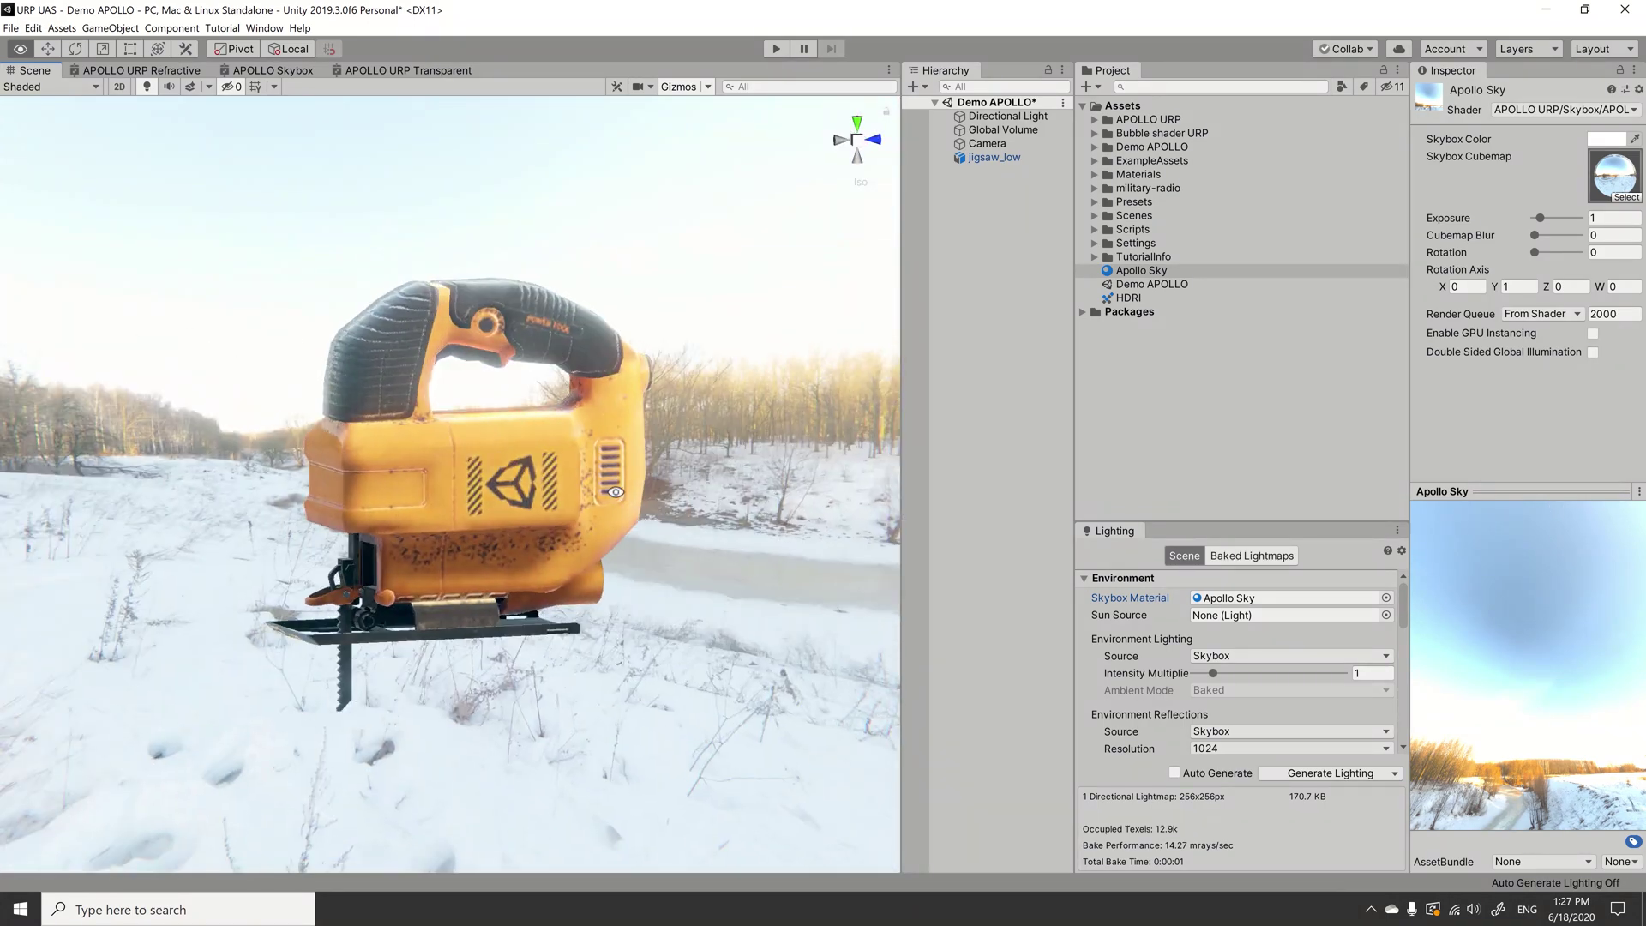
pyautogui.keyDown('alt'); pyautogui.moveTo(793, 491); pyautogui.dragTo(814, 160); pyautogui.keyUp('alt')
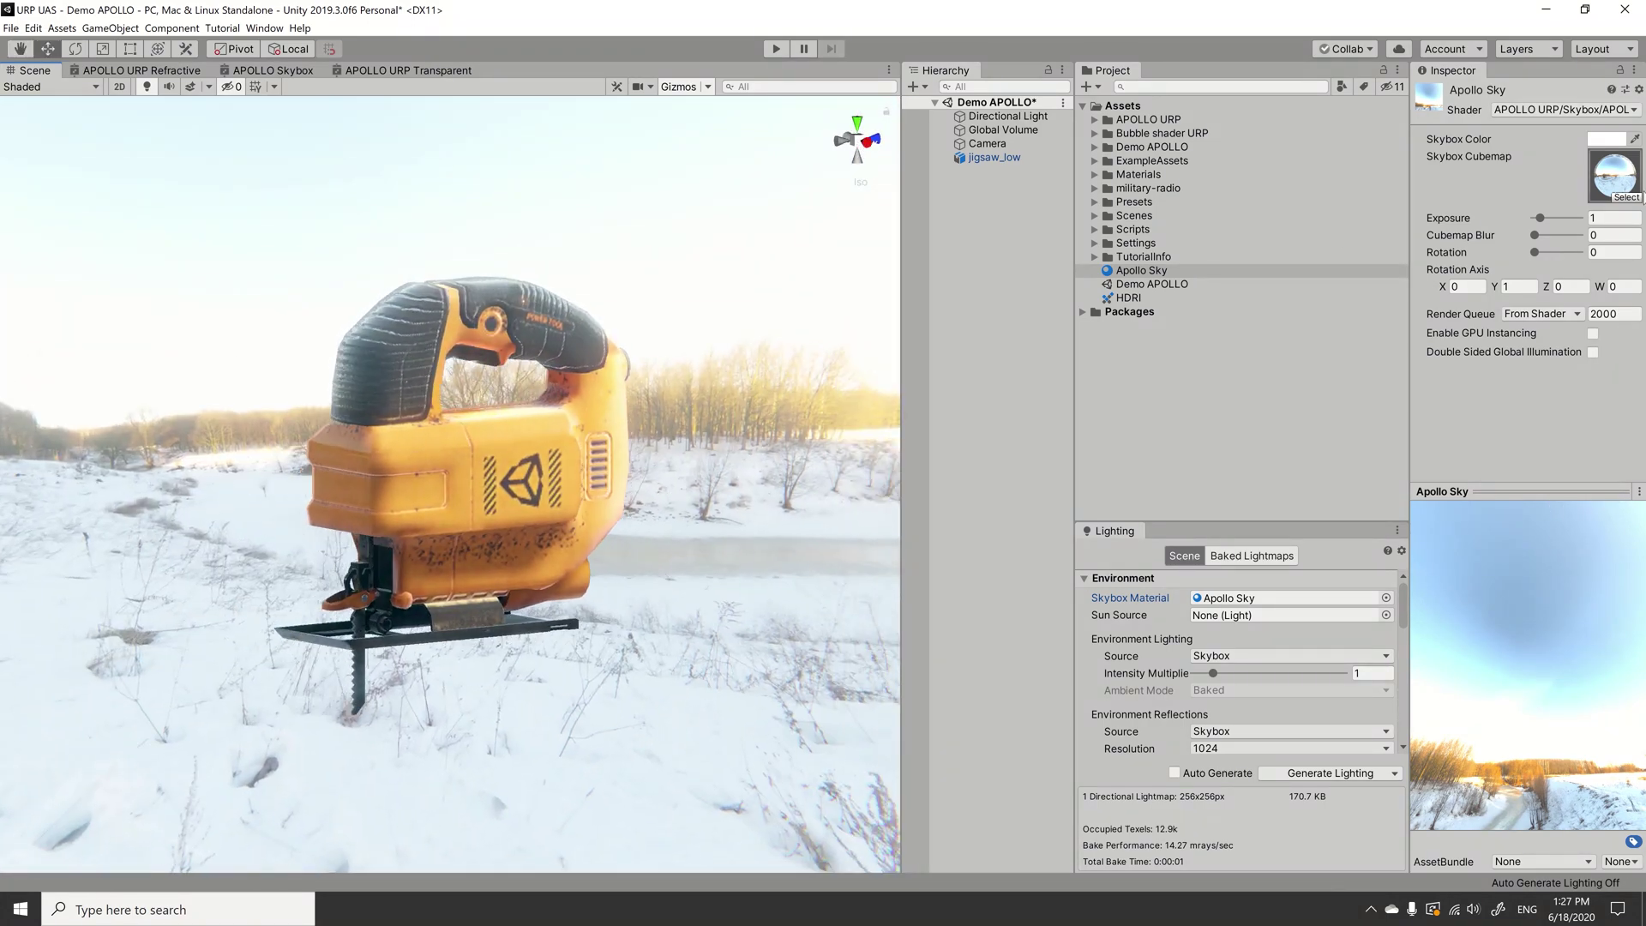
# - Try a red tint and the spruit_sunrise cubemap on Apollo Sky, then revert to white and the HDRI
pyautogui.click(1597, 140)
pyautogui.moveTo(1519, 303)
pyautogui.mouseDown()
pyautogui.moveTo(1631, 275)
pyautogui.moveTo(1491, 312)
pyautogui.moveTo(1407, 207)
pyautogui.mouseUp()
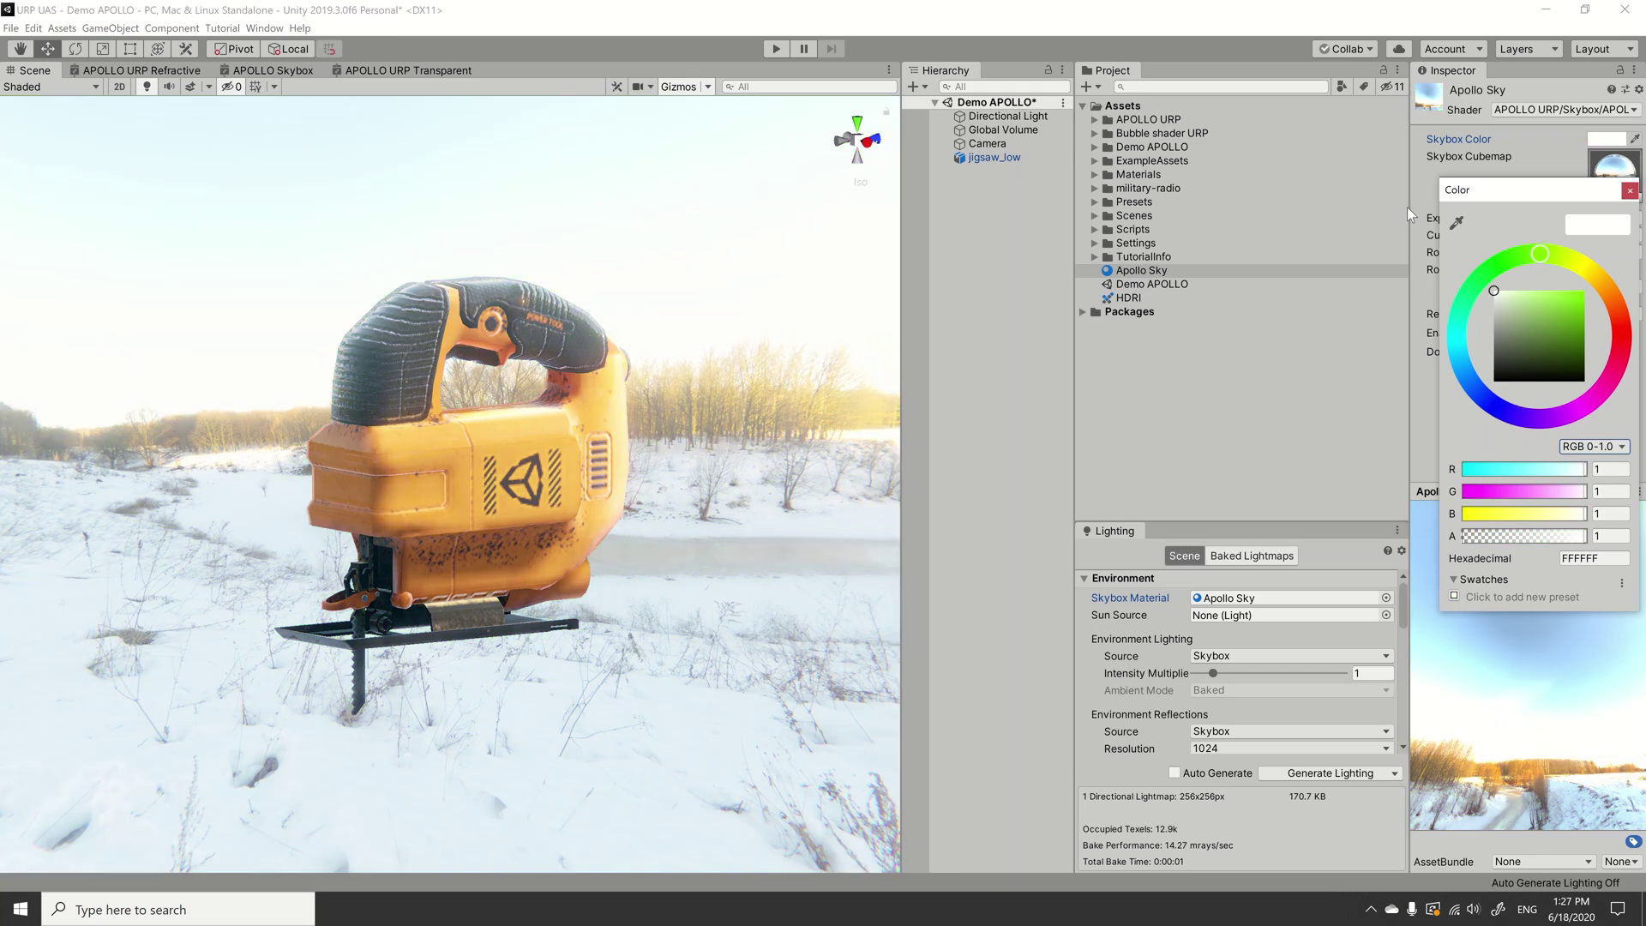
pyautogui.click(1629, 191)
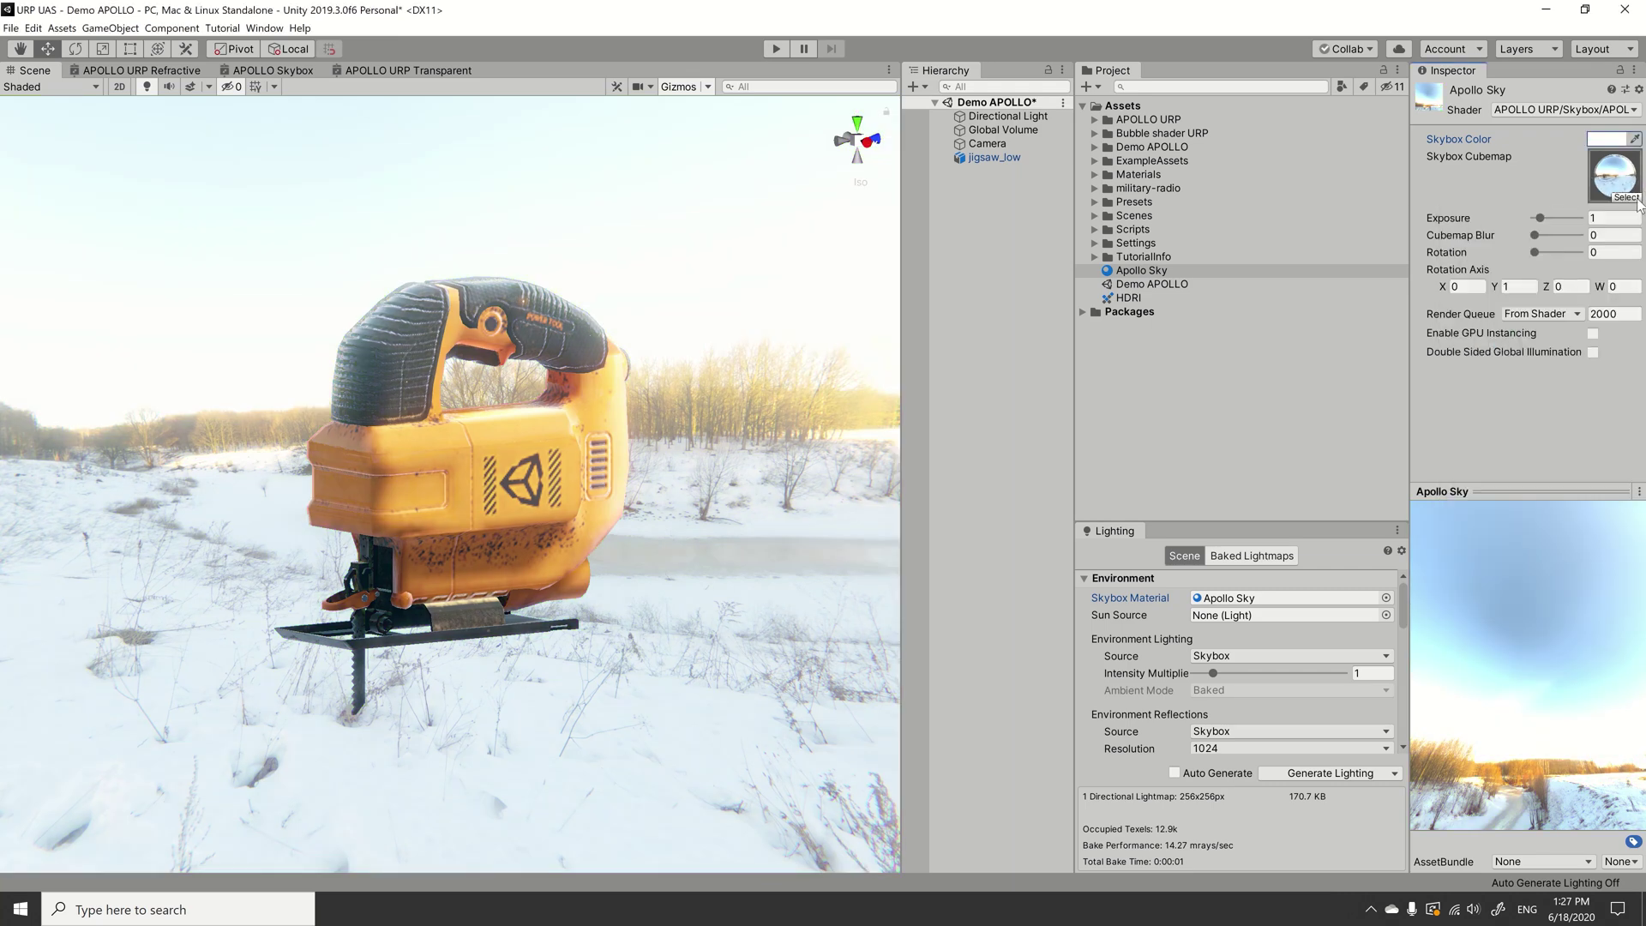
pyautogui.click(1627, 198)
pyautogui.click(1270, 274)
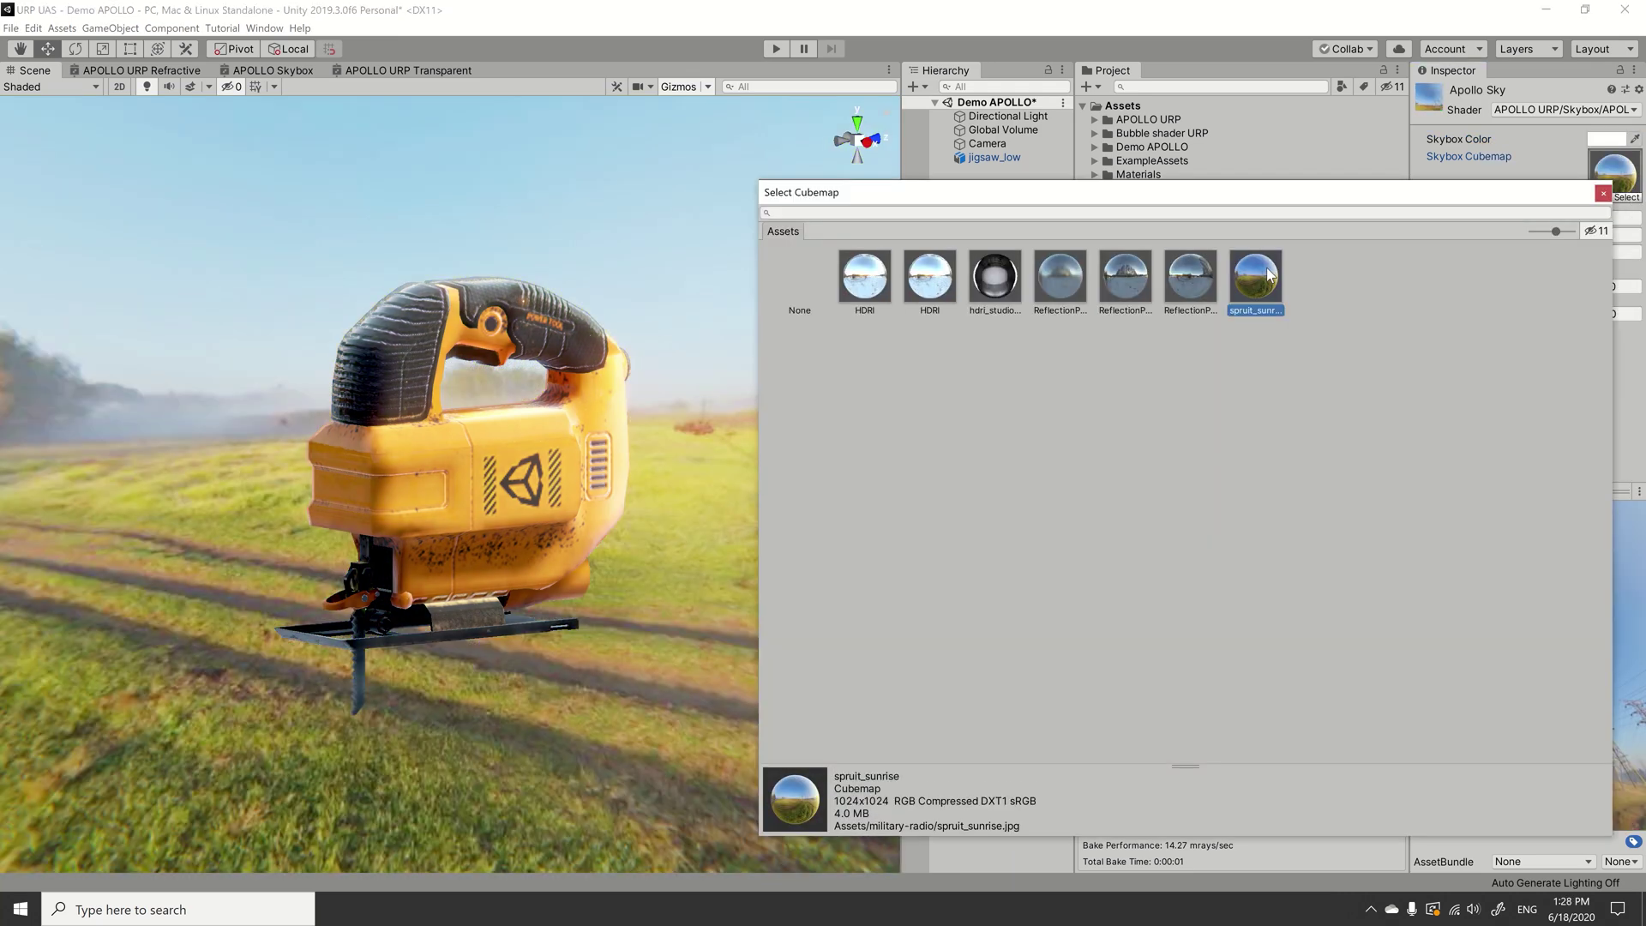
pyautogui.doubleClick(929, 287)
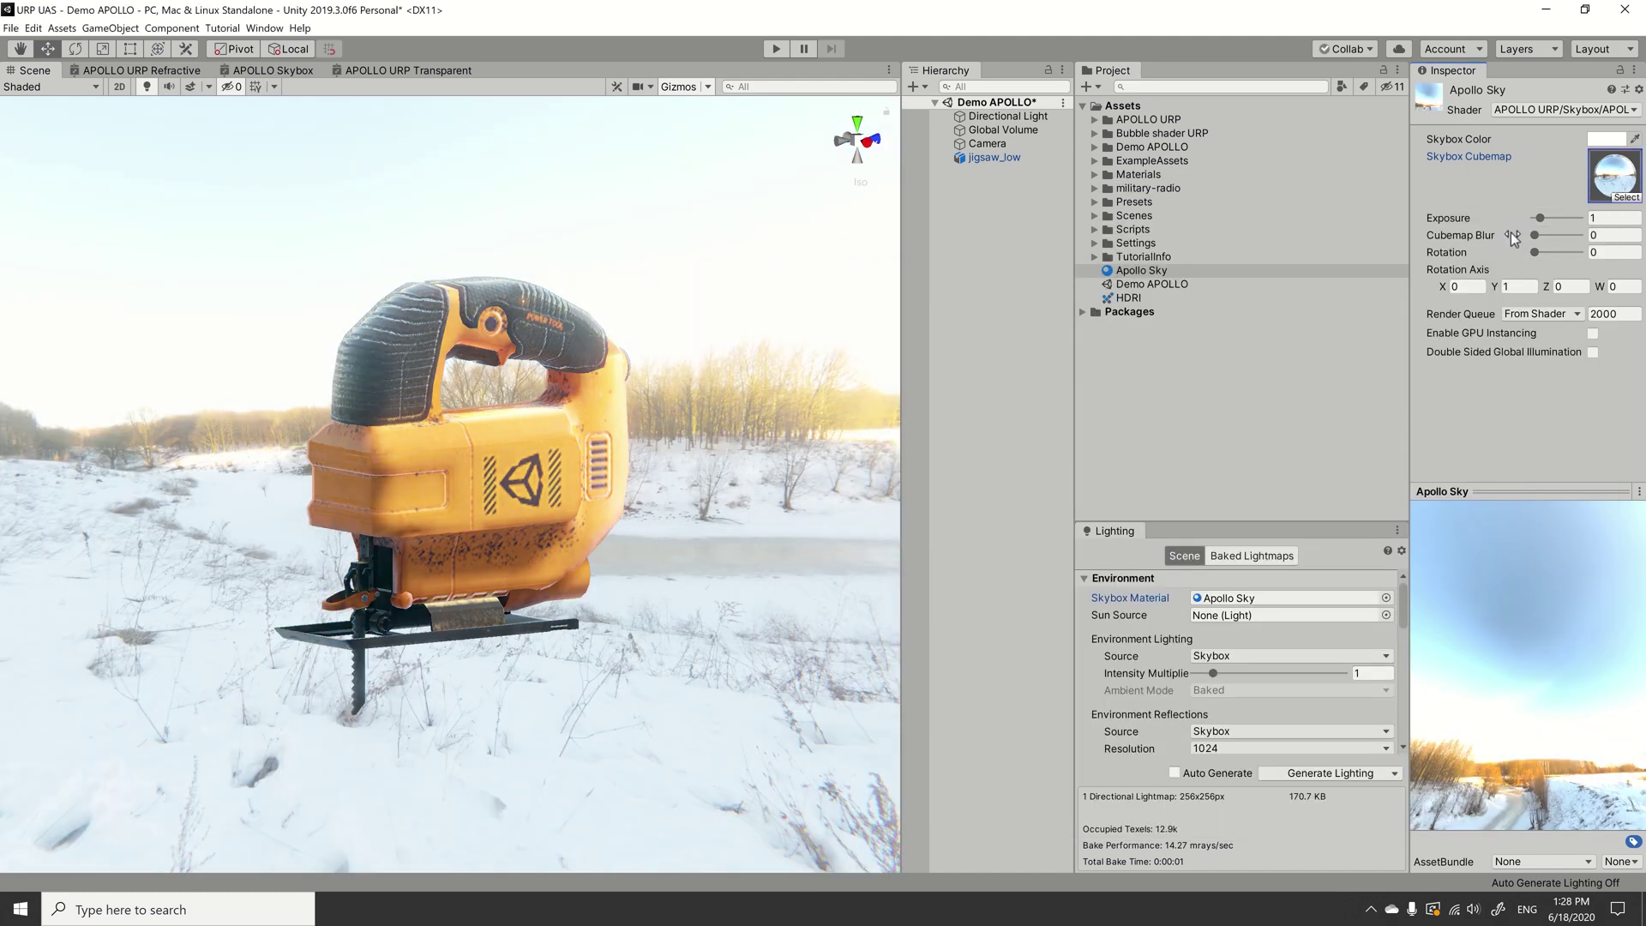
# - Lower Apollo Sky's Exposure to 0.2 and raise Cubemap Blur to 7.5
pyautogui.moveTo(1540, 219); pyautogui.dragTo(1535, 221)
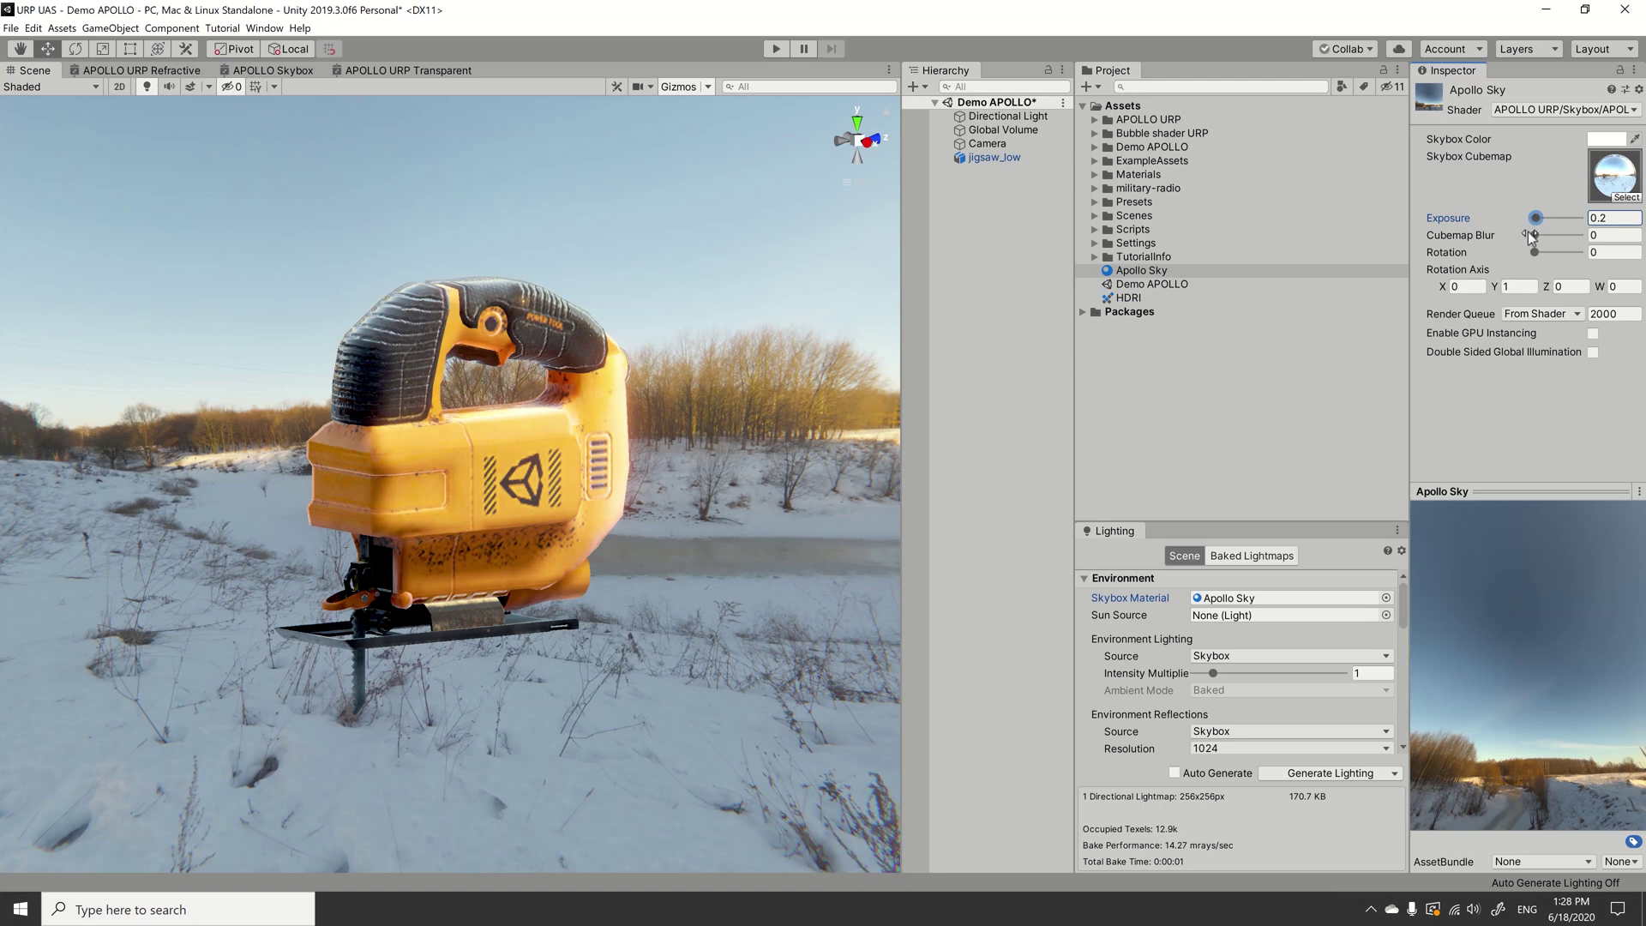
pyautogui.moveTo(1536, 234); pyautogui.dragTo(1566, 239)
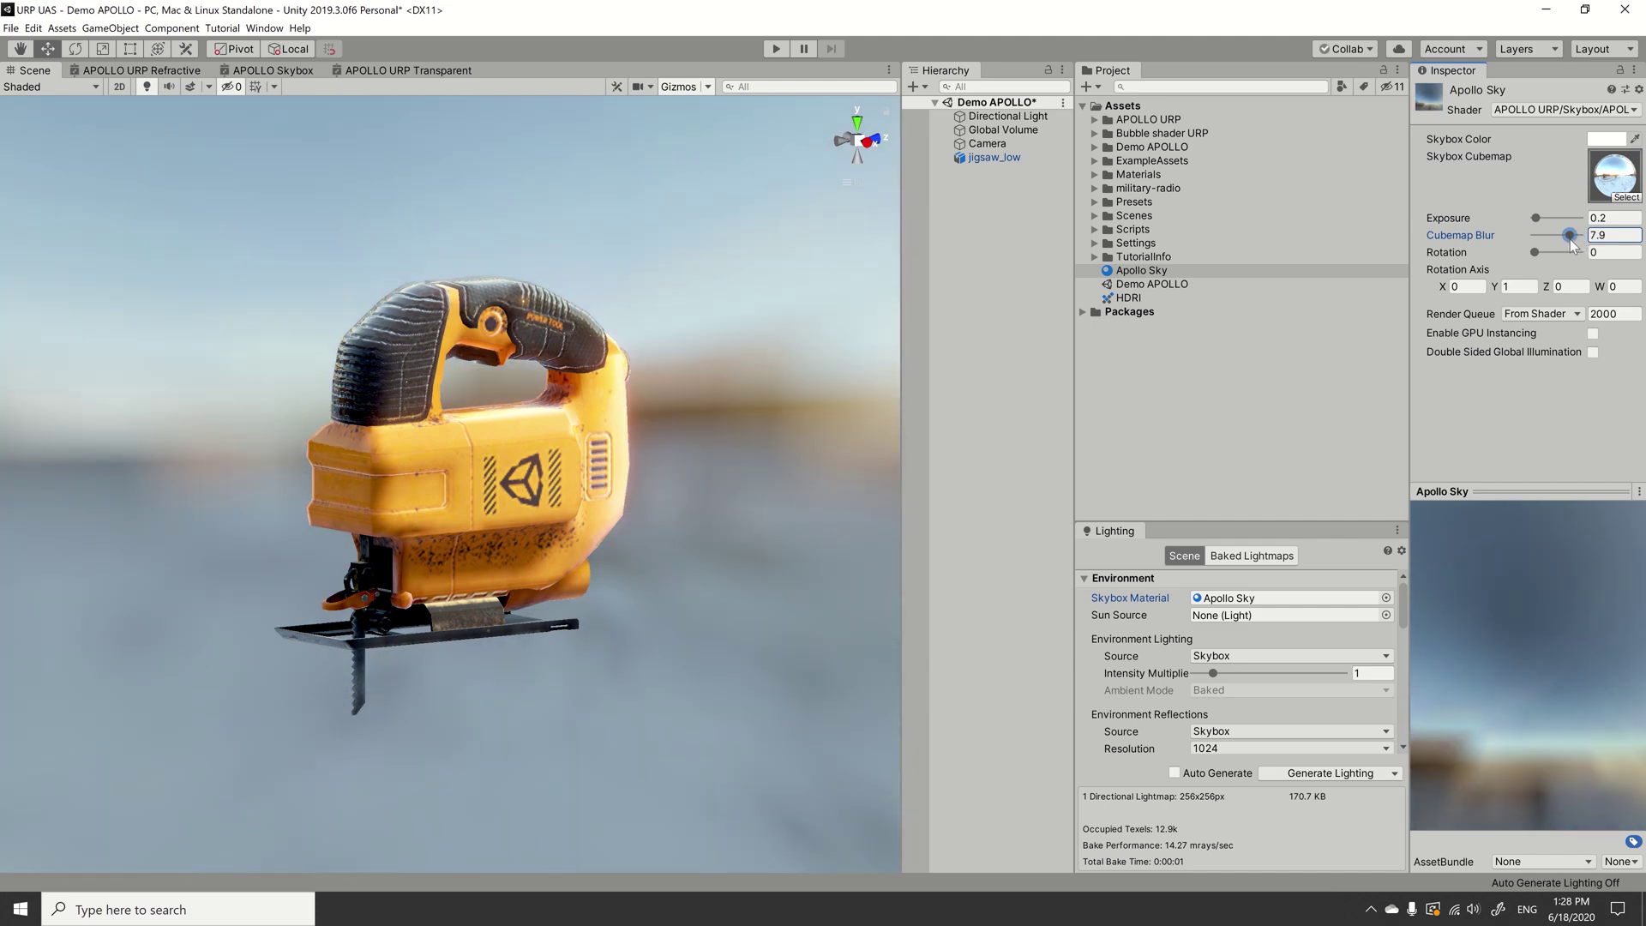
pyautogui.moveTo(1566, 239); pyautogui.dragTo(1570, 248)
pyautogui.moveTo(753, 337)
pyautogui.keyDown('alt'); pyautogui.mouseDown()
pyautogui.moveTo(215, 479)
pyautogui.moveTo(145, 447)
pyautogui.moveTo(66, 466)
pyautogui.mouseUp(); pyautogui.keyUp('alt')
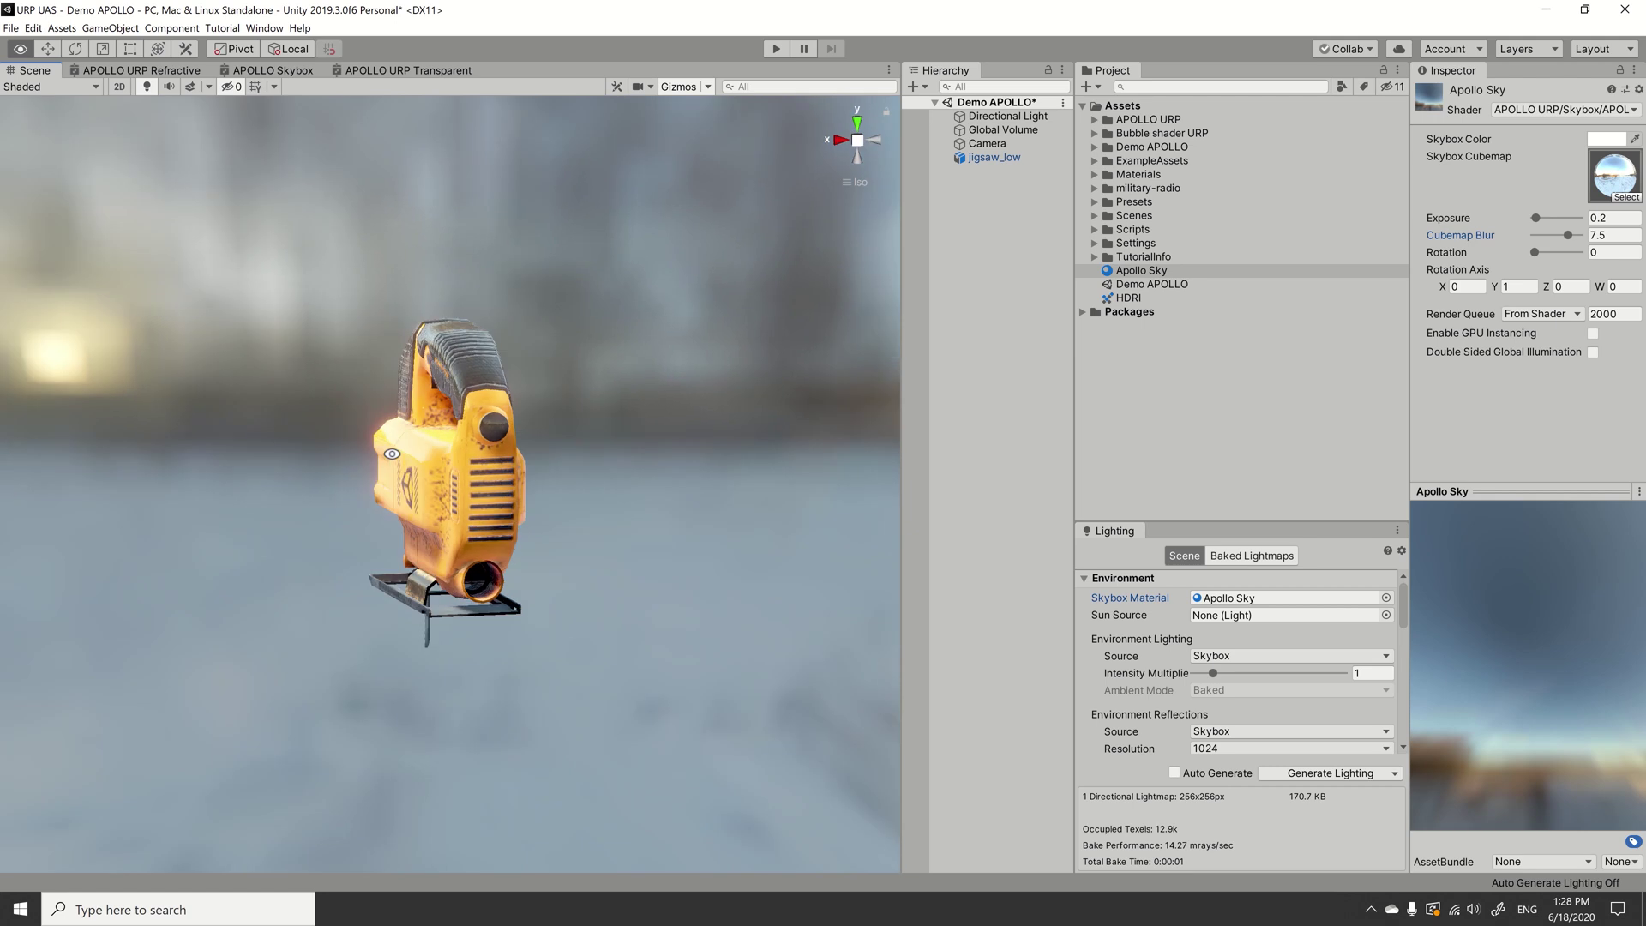
pyautogui.keyDown('alt'); pyautogui.moveTo(66, 465); pyautogui.dragTo(461, 467); pyautogui.keyUp('alt')
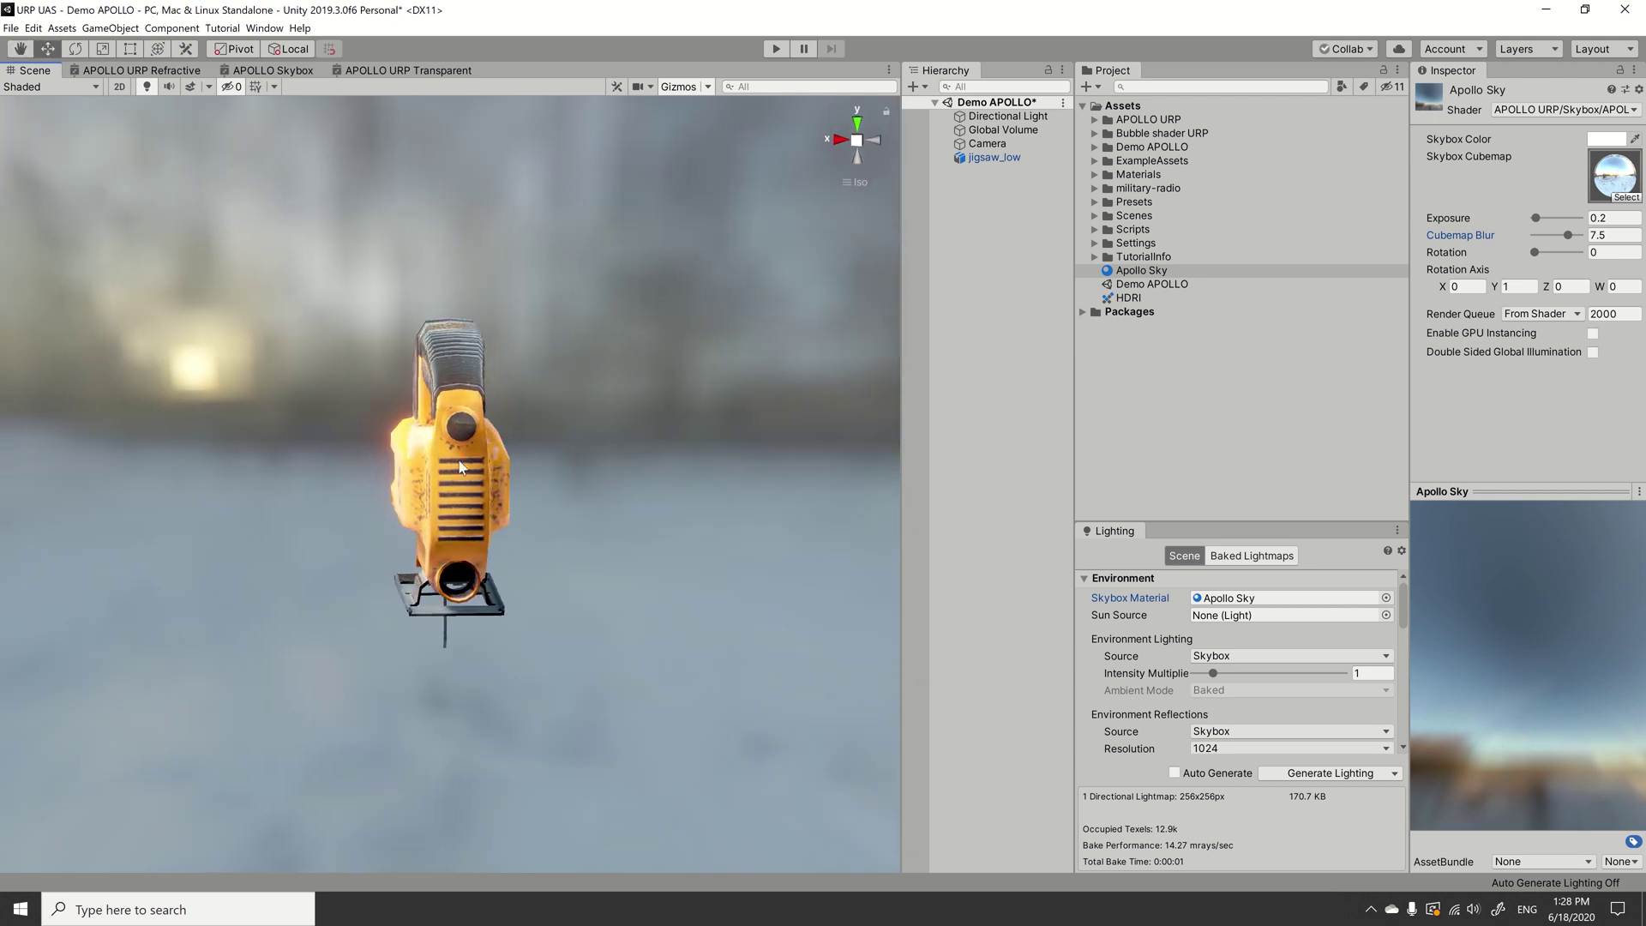
# - Reimport the HDRI texture with Convolution Type set to Specular (Glossy Reflection)
pyautogui.click(1181, 297)
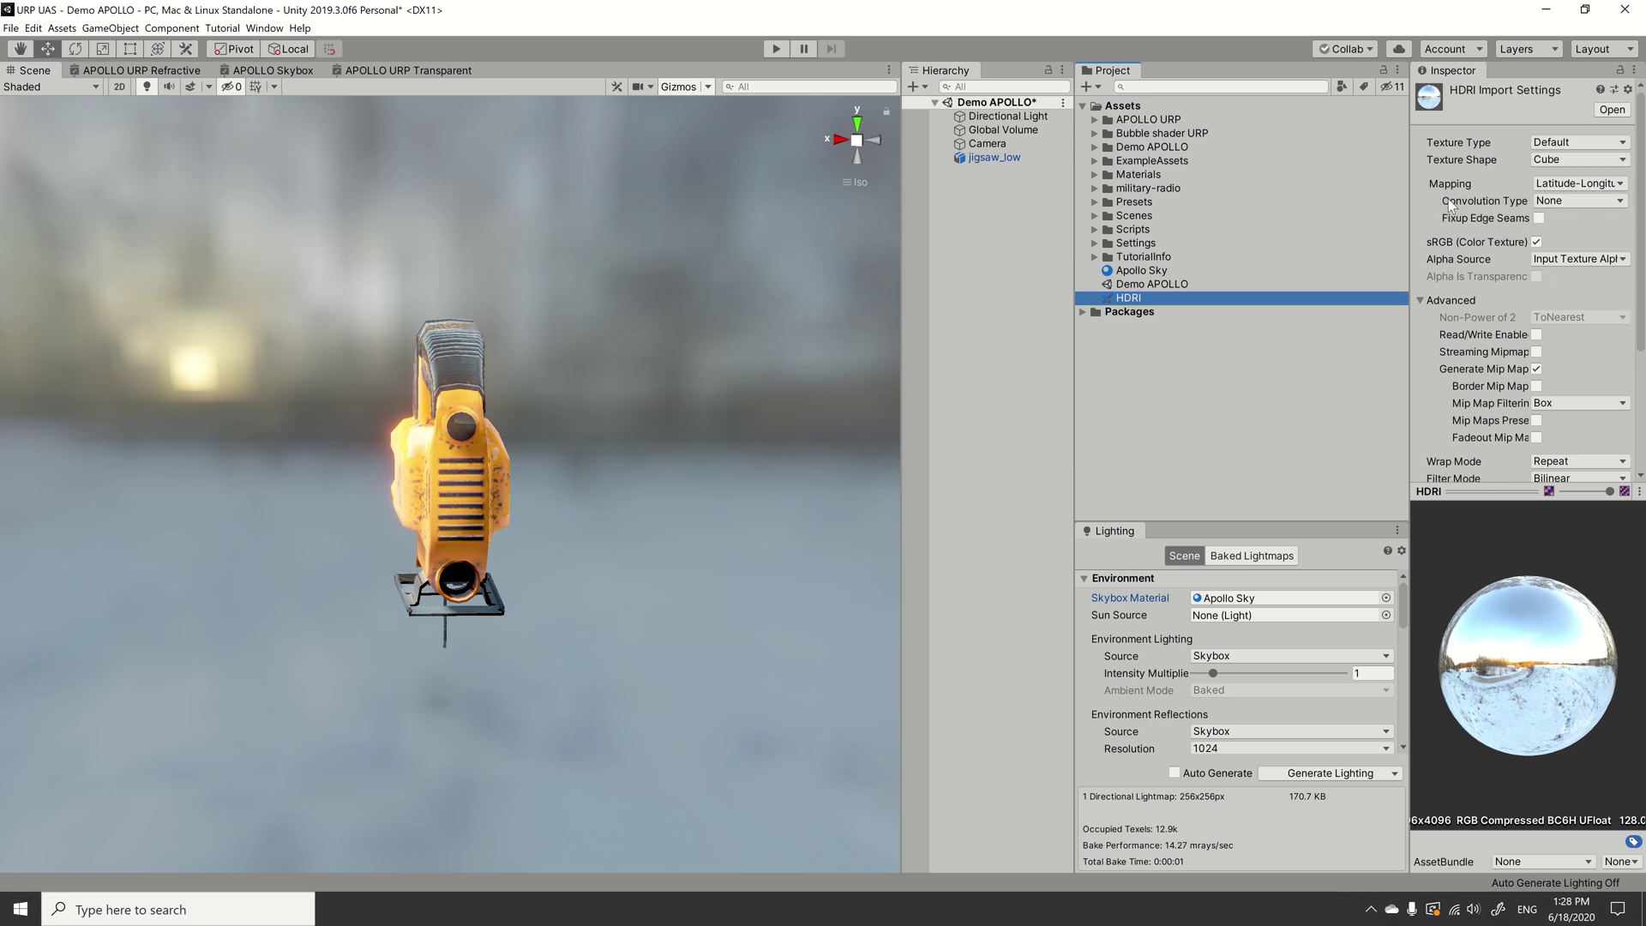
pyautogui.click(1572, 203)
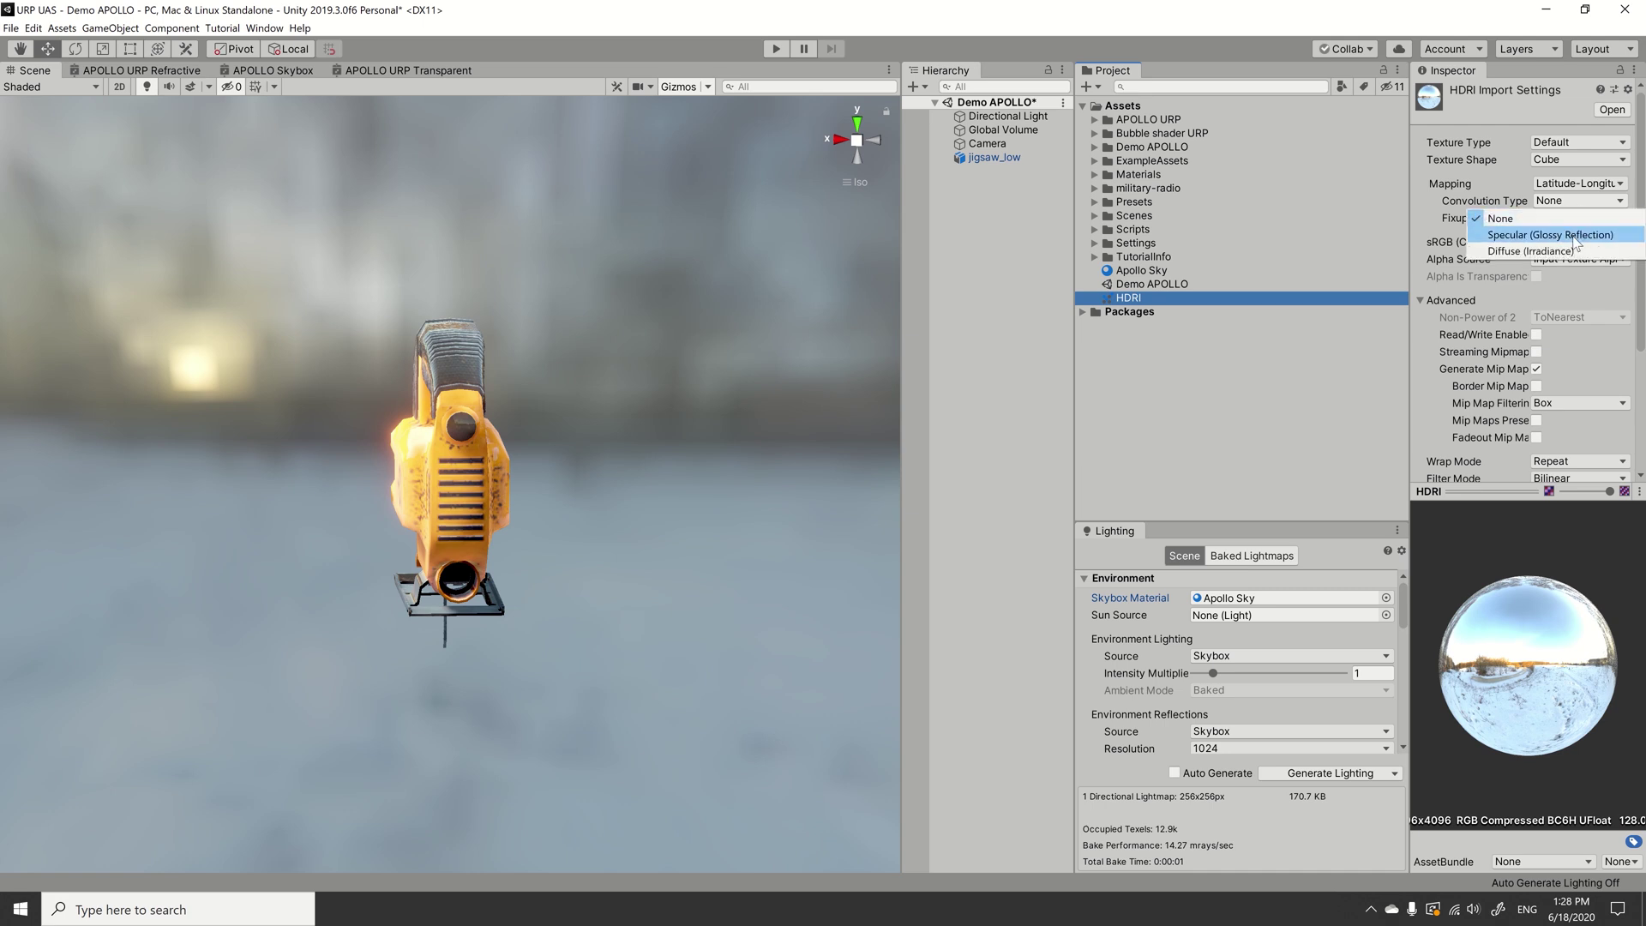
pyautogui.click(1574, 237)
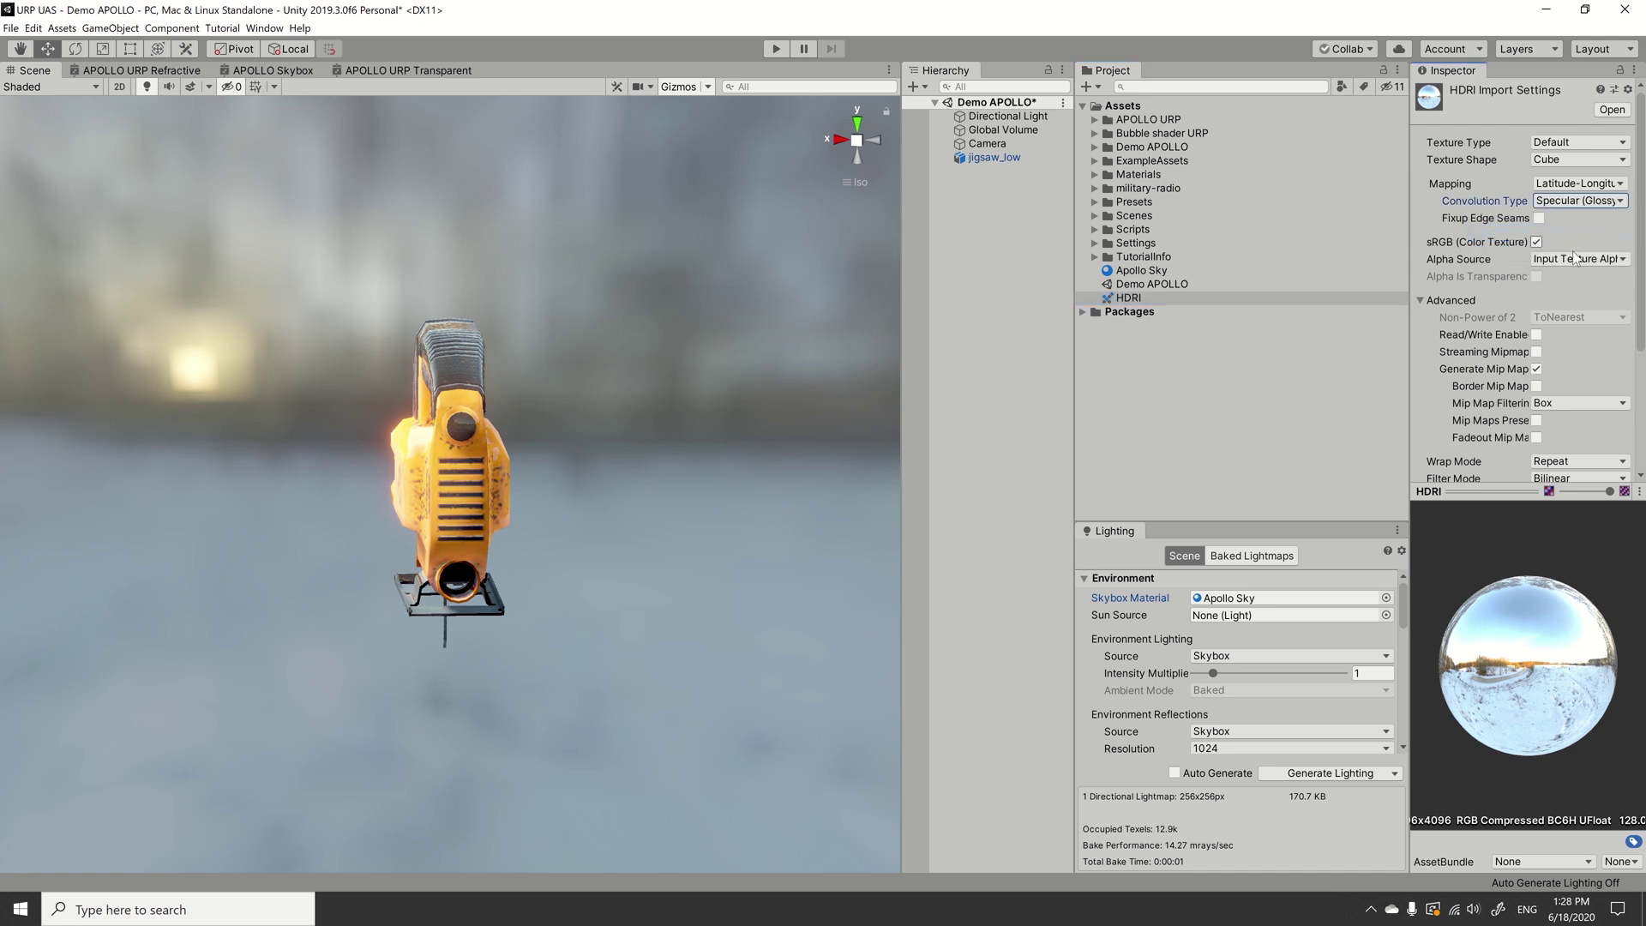
pyautogui.scroll(-5, 1574, 274)
pyautogui.click(1605, 467)
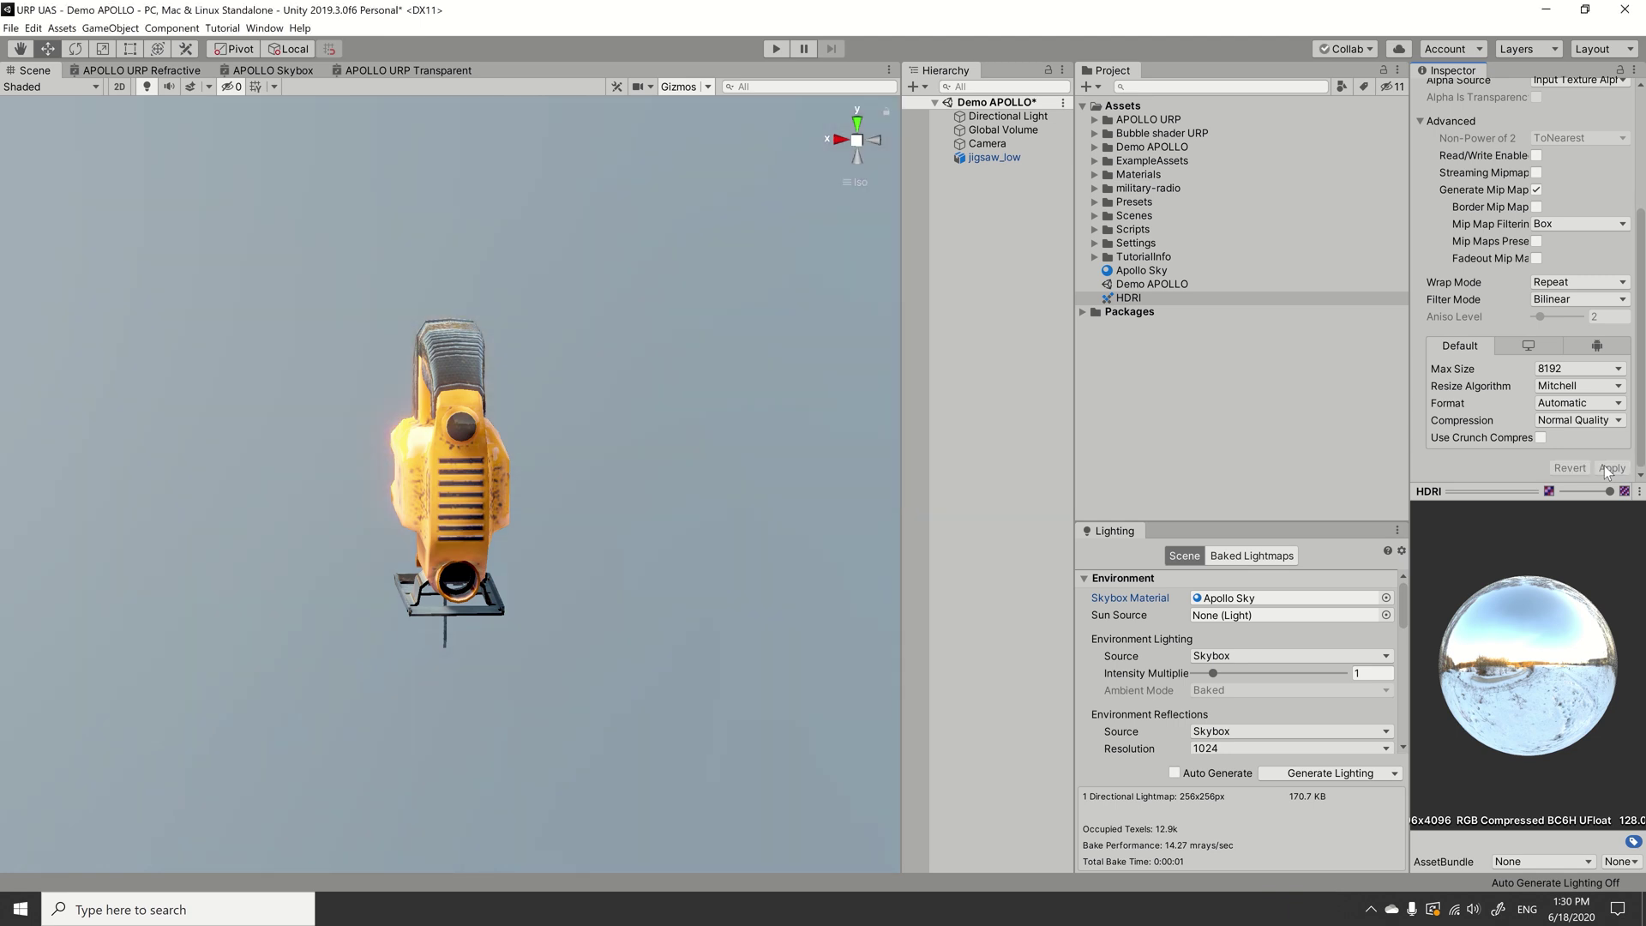
pyautogui.keyDown('alt'); pyautogui.moveTo(578, 593); pyautogui.dragTo(685, 592); pyautogui.keyUp('alt')
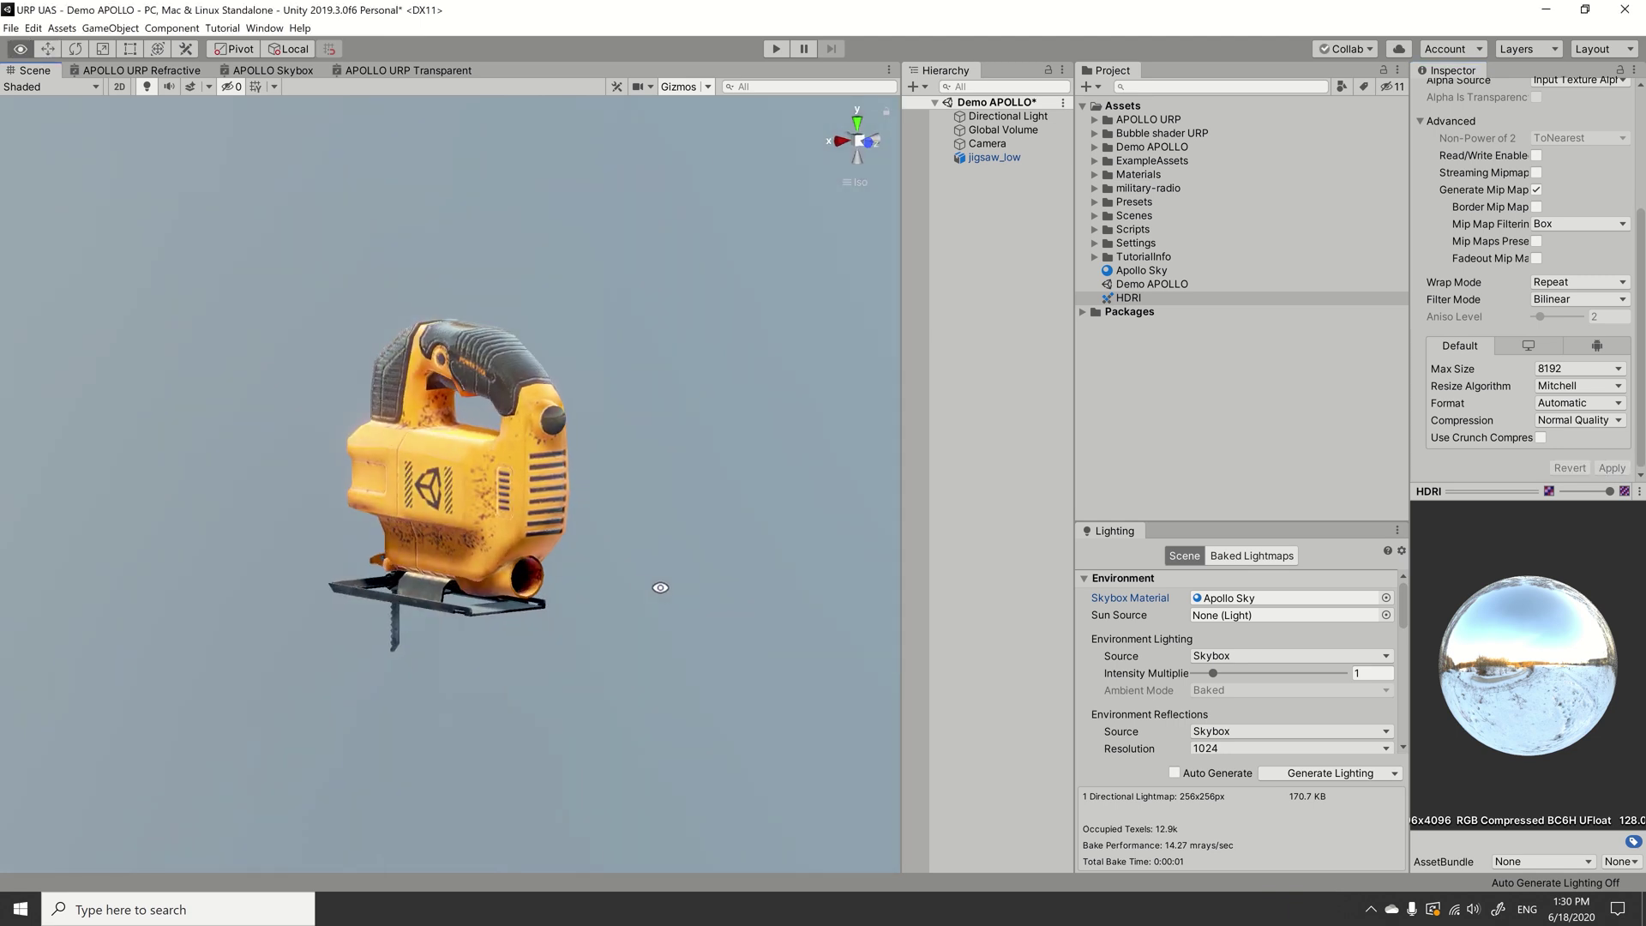
pyautogui.click(1152, 269)
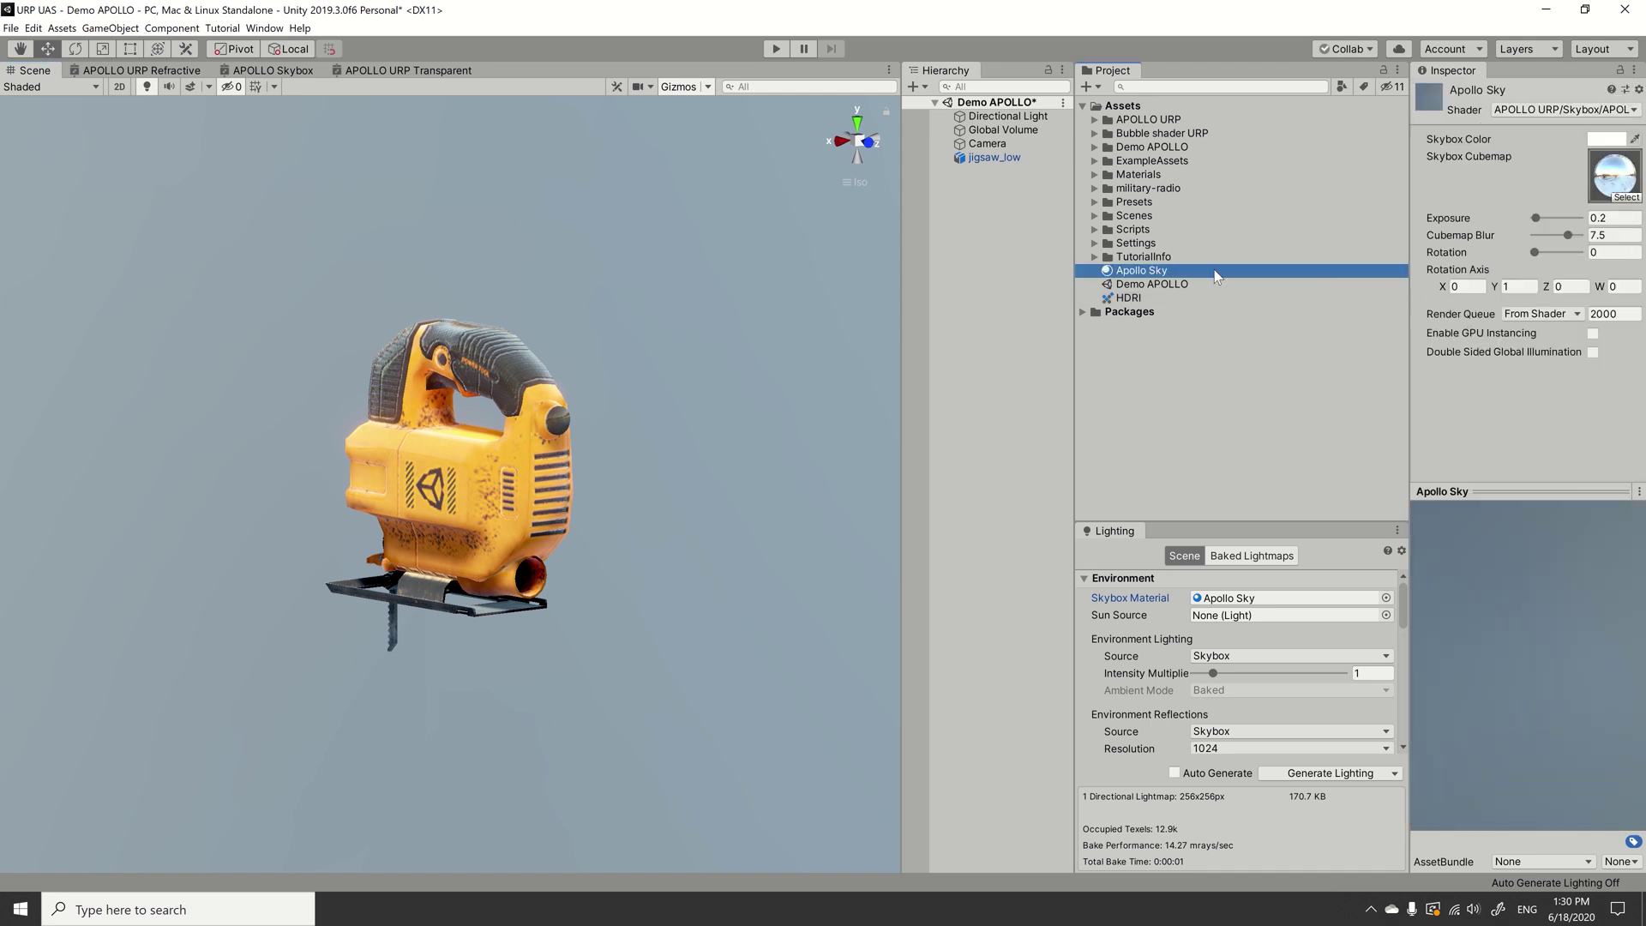
# - Lower Apollo Sky's Cubemap Blur to 1.9, then to 0 for a sharp forest backdrop
pyautogui.moveTo(1567, 236); pyautogui.dragTo(1541, 234)
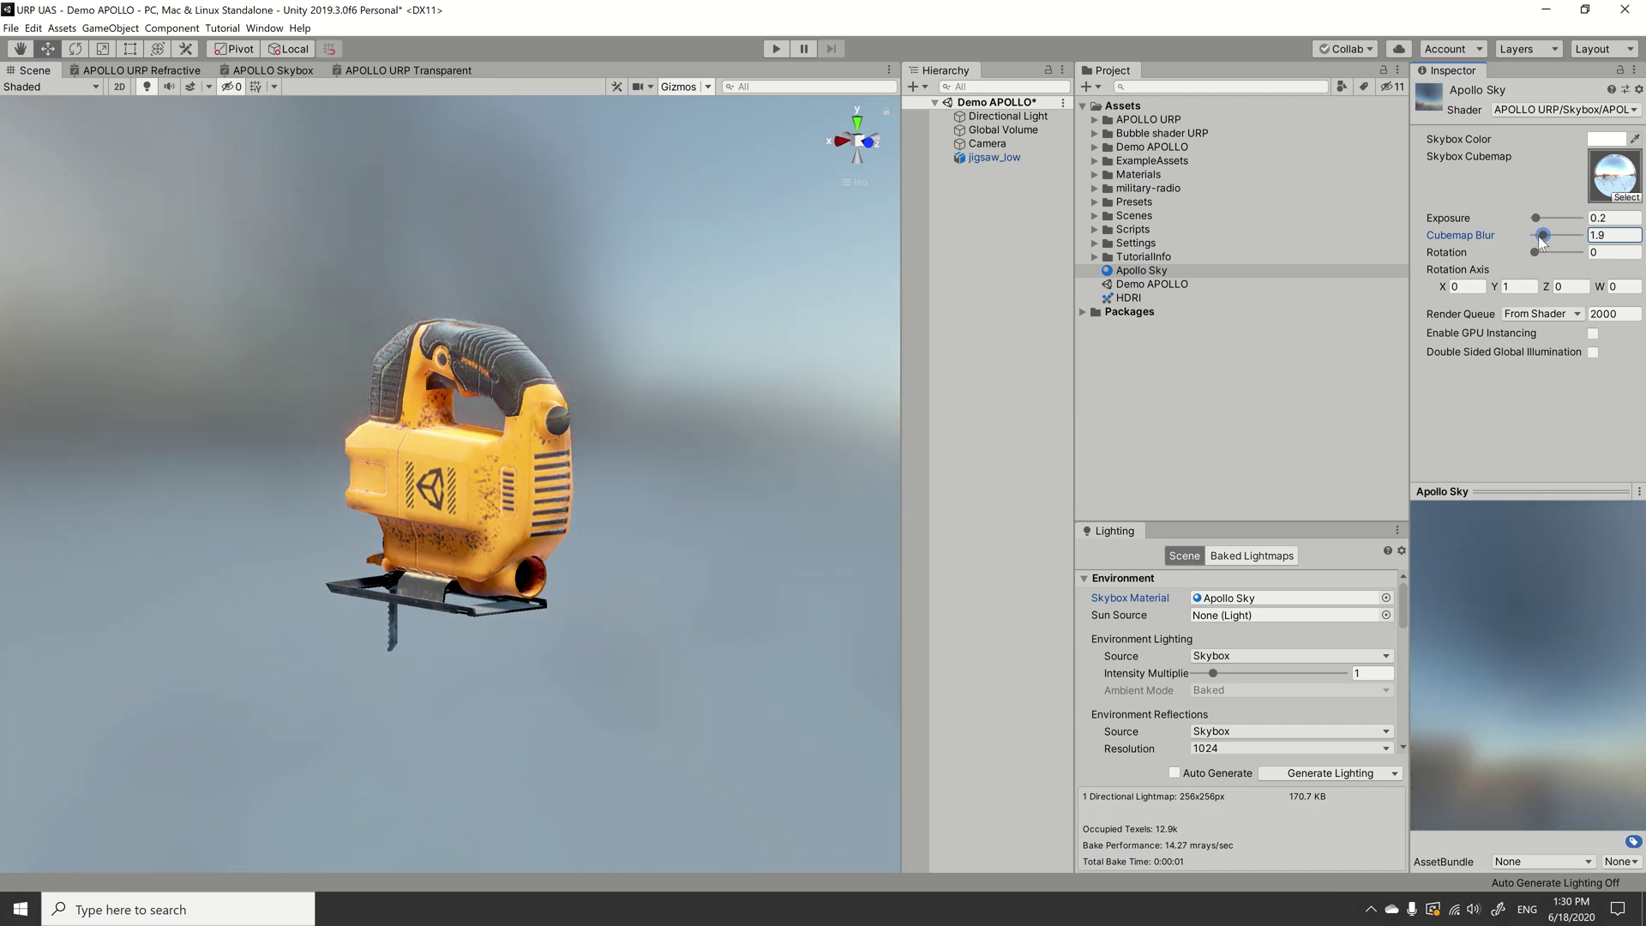
pyautogui.keyDown('alt'); pyautogui.moveTo(506, 538); pyautogui.dragTo(1637, 551); pyautogui.keyUp('alt')
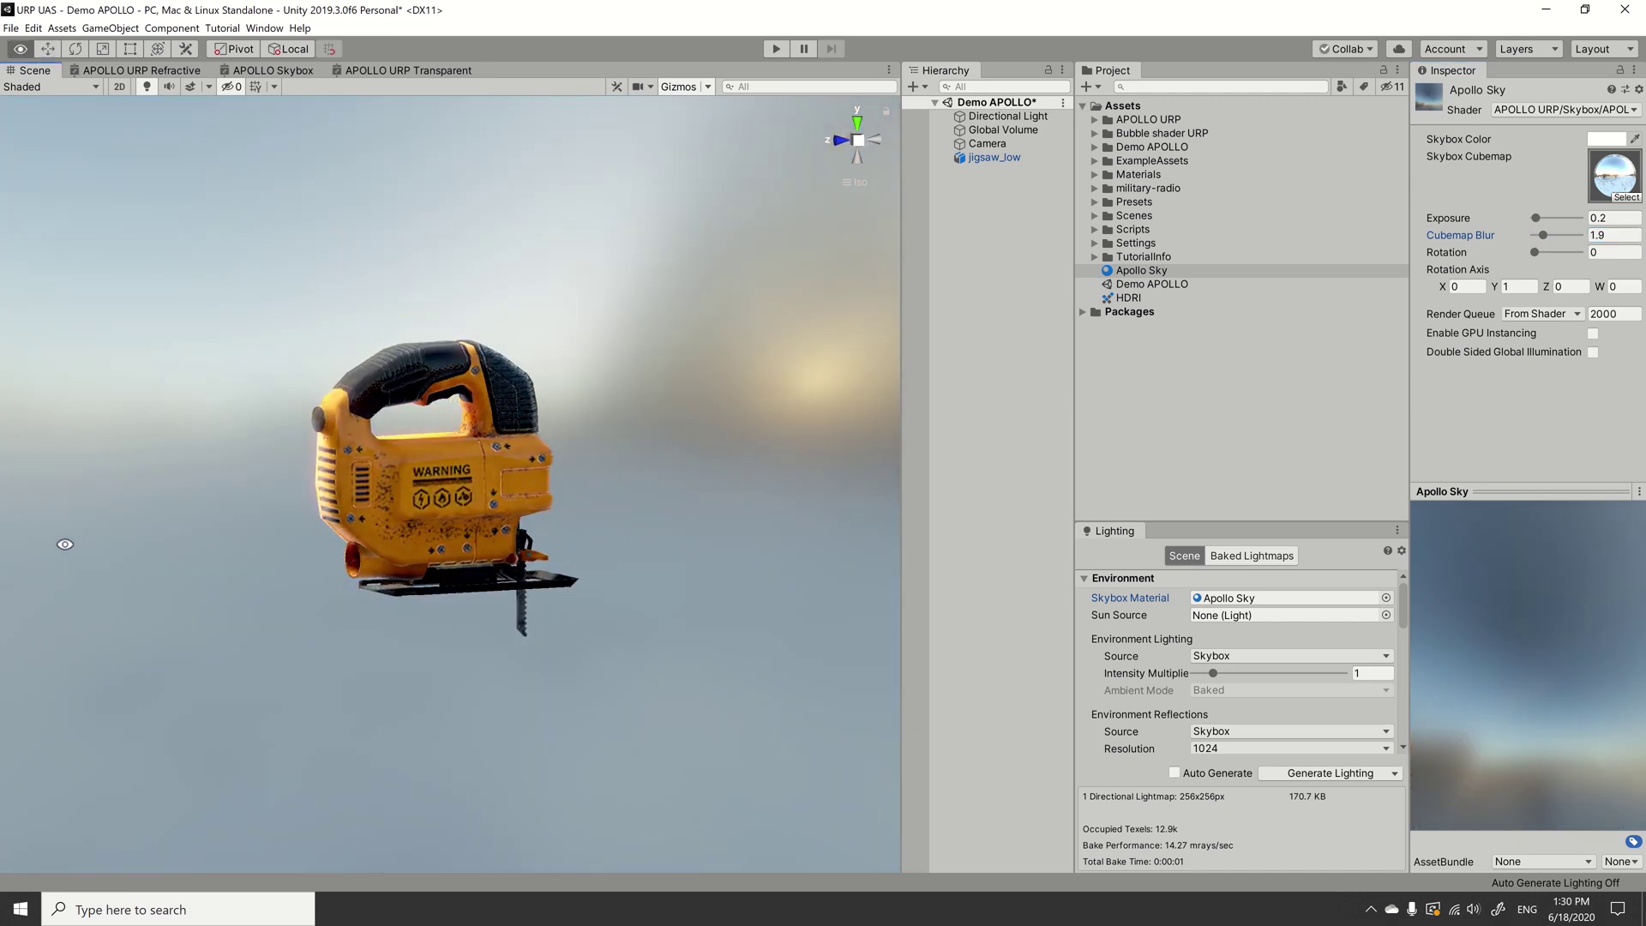
pyautogui.moveTo(1637, 550)
pyautogui.keyDown('alt'); pyautogui.mouseDown()
pyautogui.moveTo(218, 454)
pyautogui.moveTo(651, 445)
pyautogui.mouseUp(); pyautogui.keyUp('alt')
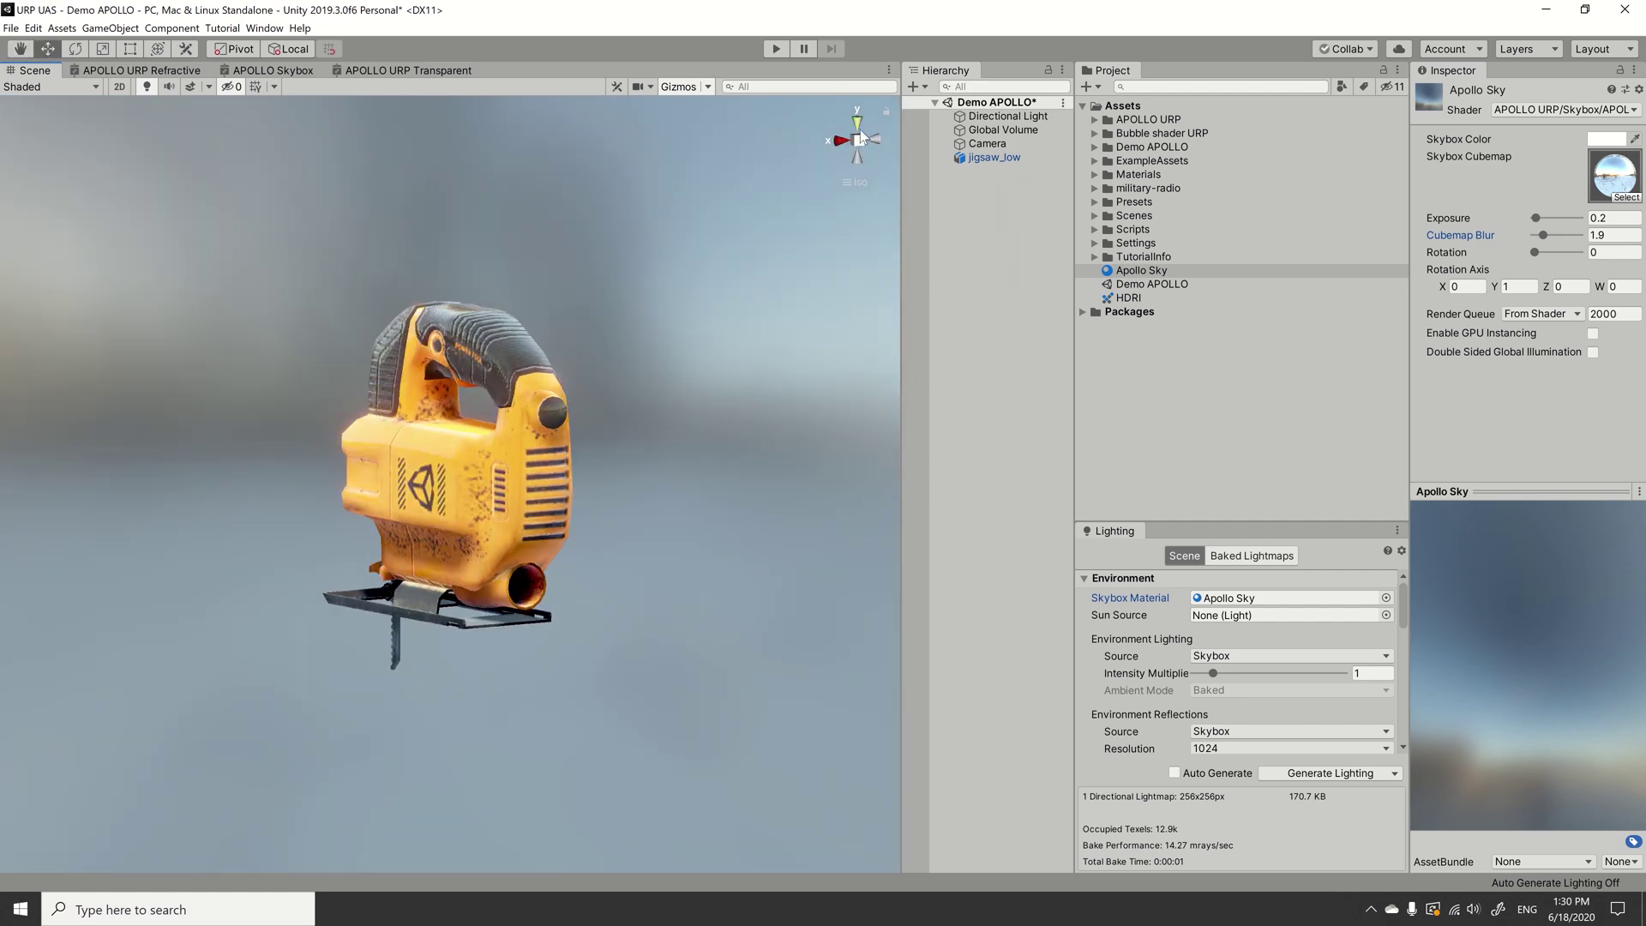
pyautogui.keyDown('alt'); pyautogui.moveTo(860, 153); pyautogui.dragTo(345, 463); pyautogui.keyUp('alt')
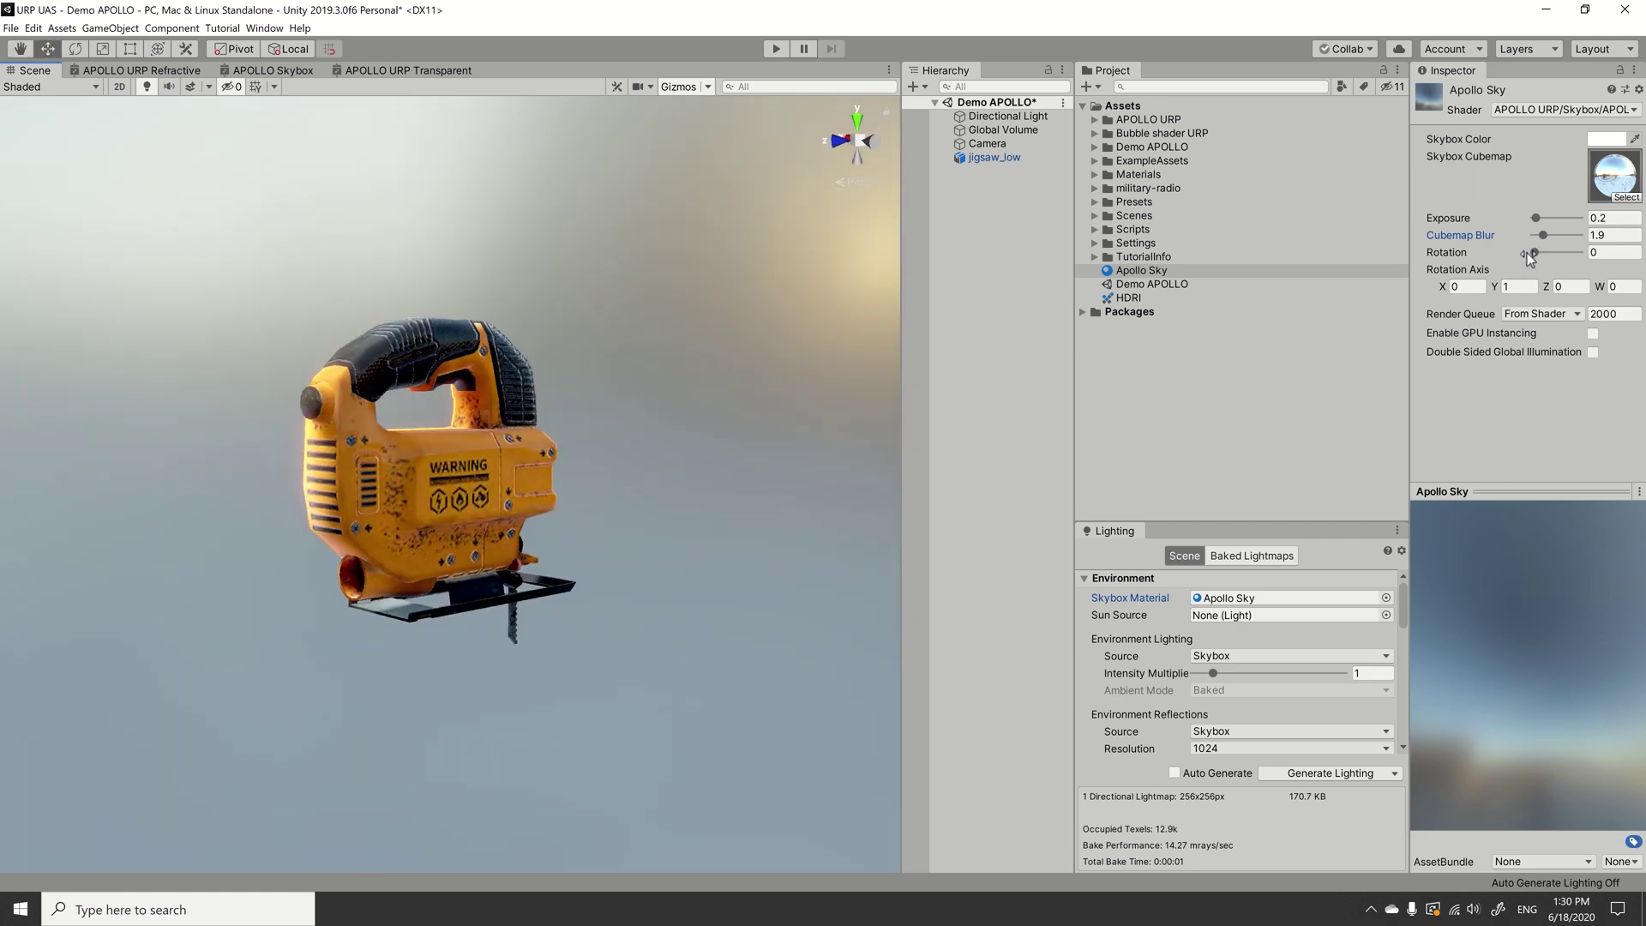
pyautogui.moveTo(1542, 231)
pyautogui.mouseDown()
pyautogui.moveTo(1527, 233)
pyautogui.moveTo(1556, 258)
pyautogui.moveTo(1520, 251)
pyautogui.mouseUp()
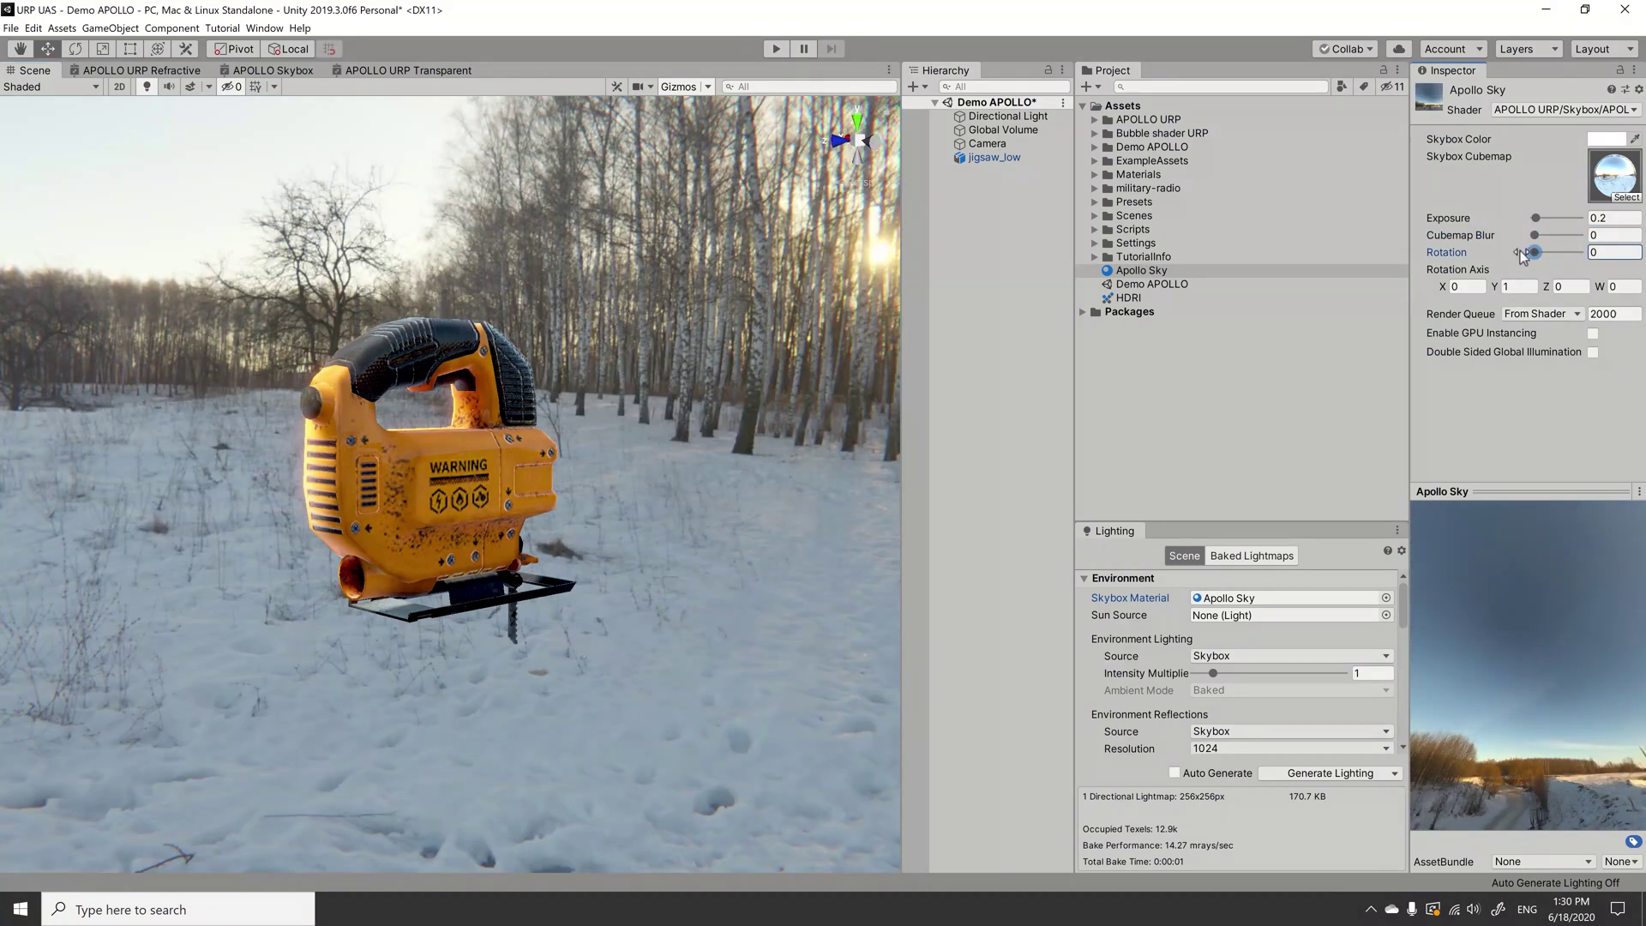
# - Test skybox Rotation around Rotation Axis X 1, then return Rotation to 0
pyautogui.click(1472, 286)
pyautogui.write('1')
pyautogui.click(1516, 286)
pyautogui.moveTo(1535, 252); pyautogui.dragTo(1571, 255)
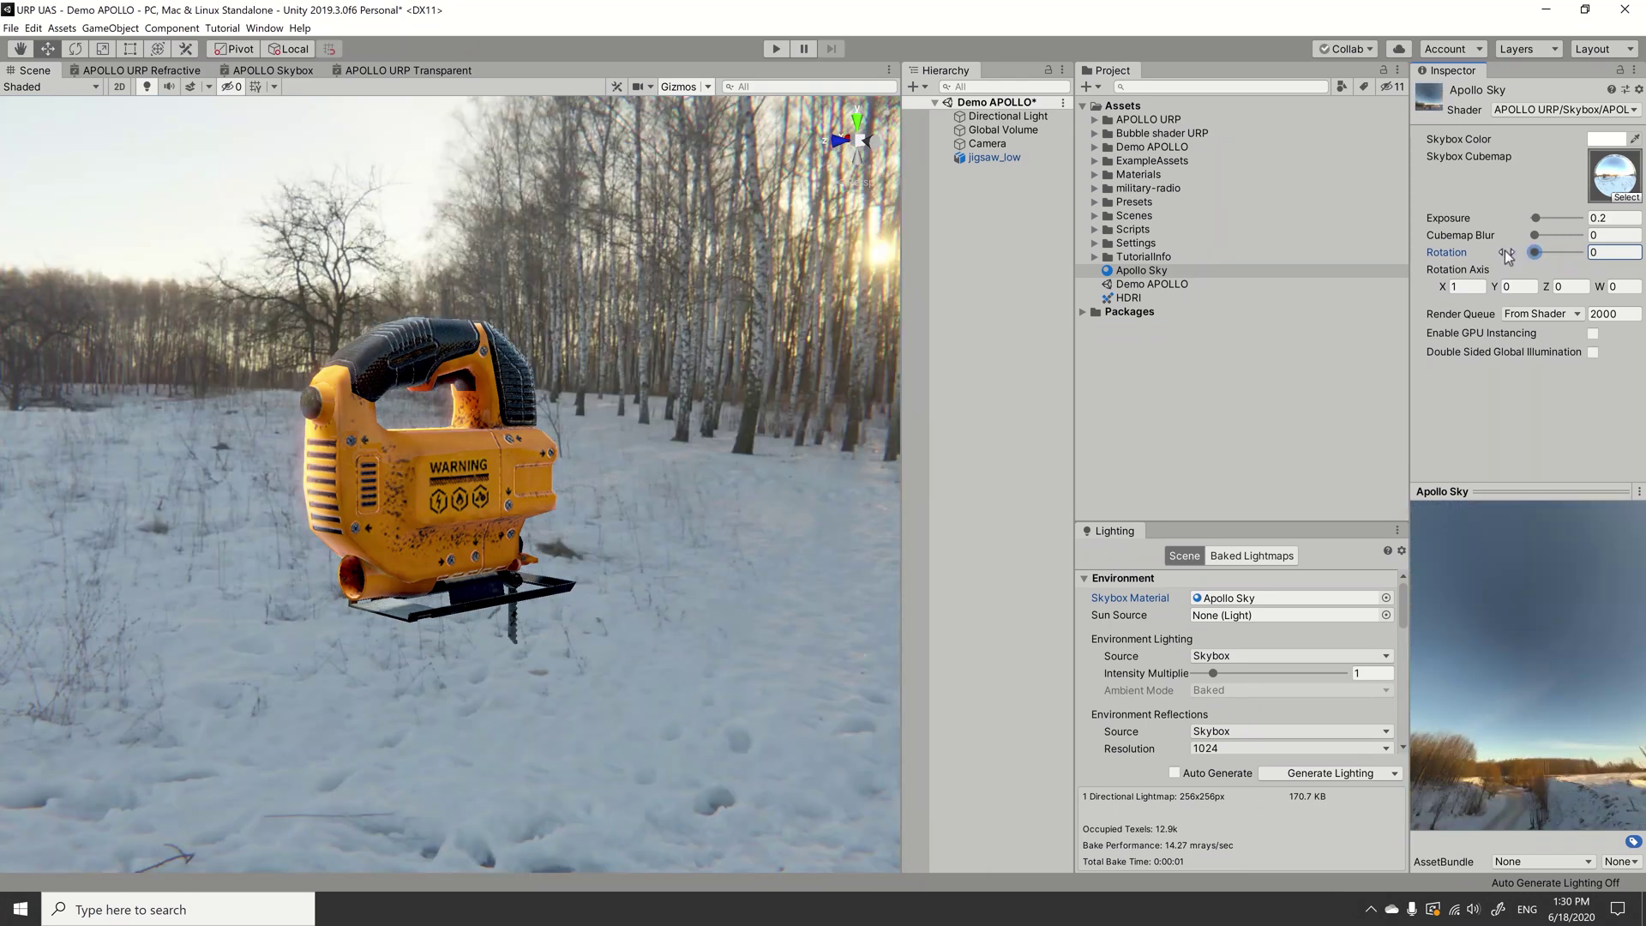
pyautogui.moveTo(1573, 259); pyautogui.dragTo(1505, 257)
# - Reset Rotation Axis to X 0, Y 1 and set Cubemap Blur to 1.5
pyautogui.click(1472, 288)
pyautogui.write('0')
pyautogui.click(1516, 288)
pyautogui.write('1')
pyautogui.moveTo(1534, 235)
pyautogui.mouseDown()
pyautogui.moveTo(1556, 235)
pyautogui.moveTo(1539, 236)
pyautogui.mouseUp()
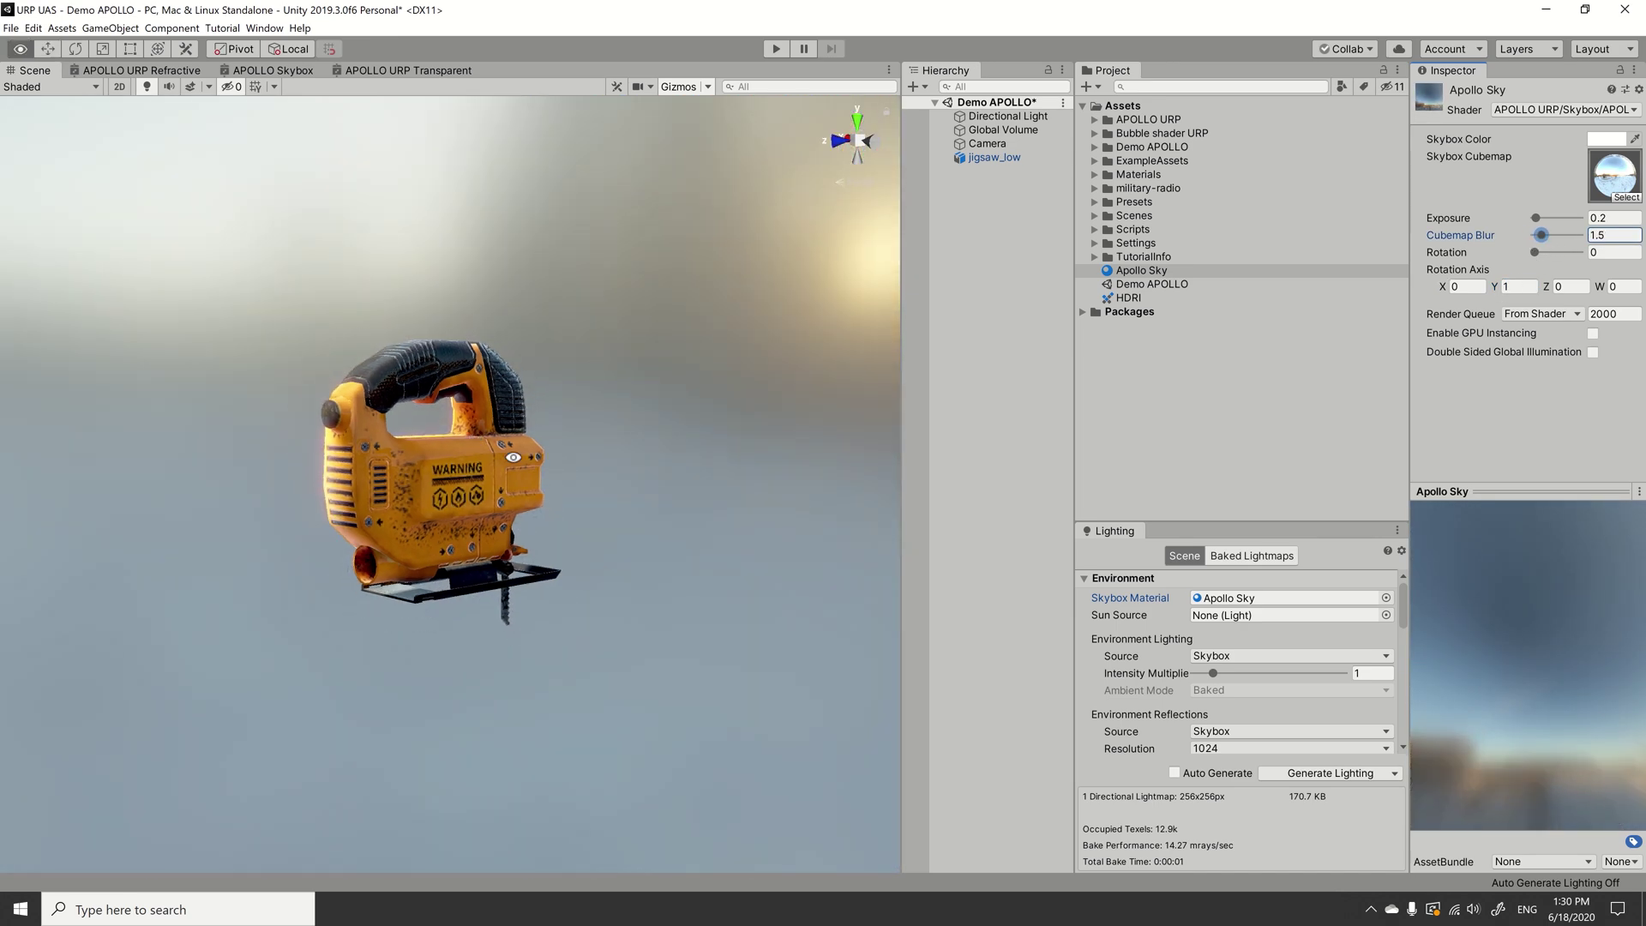
pyautogui.keyDown('alt'); pyautogui.moveTo(515, 429); pyautogui.dragTo(594, 591); pyautogui.keyUp('alt')
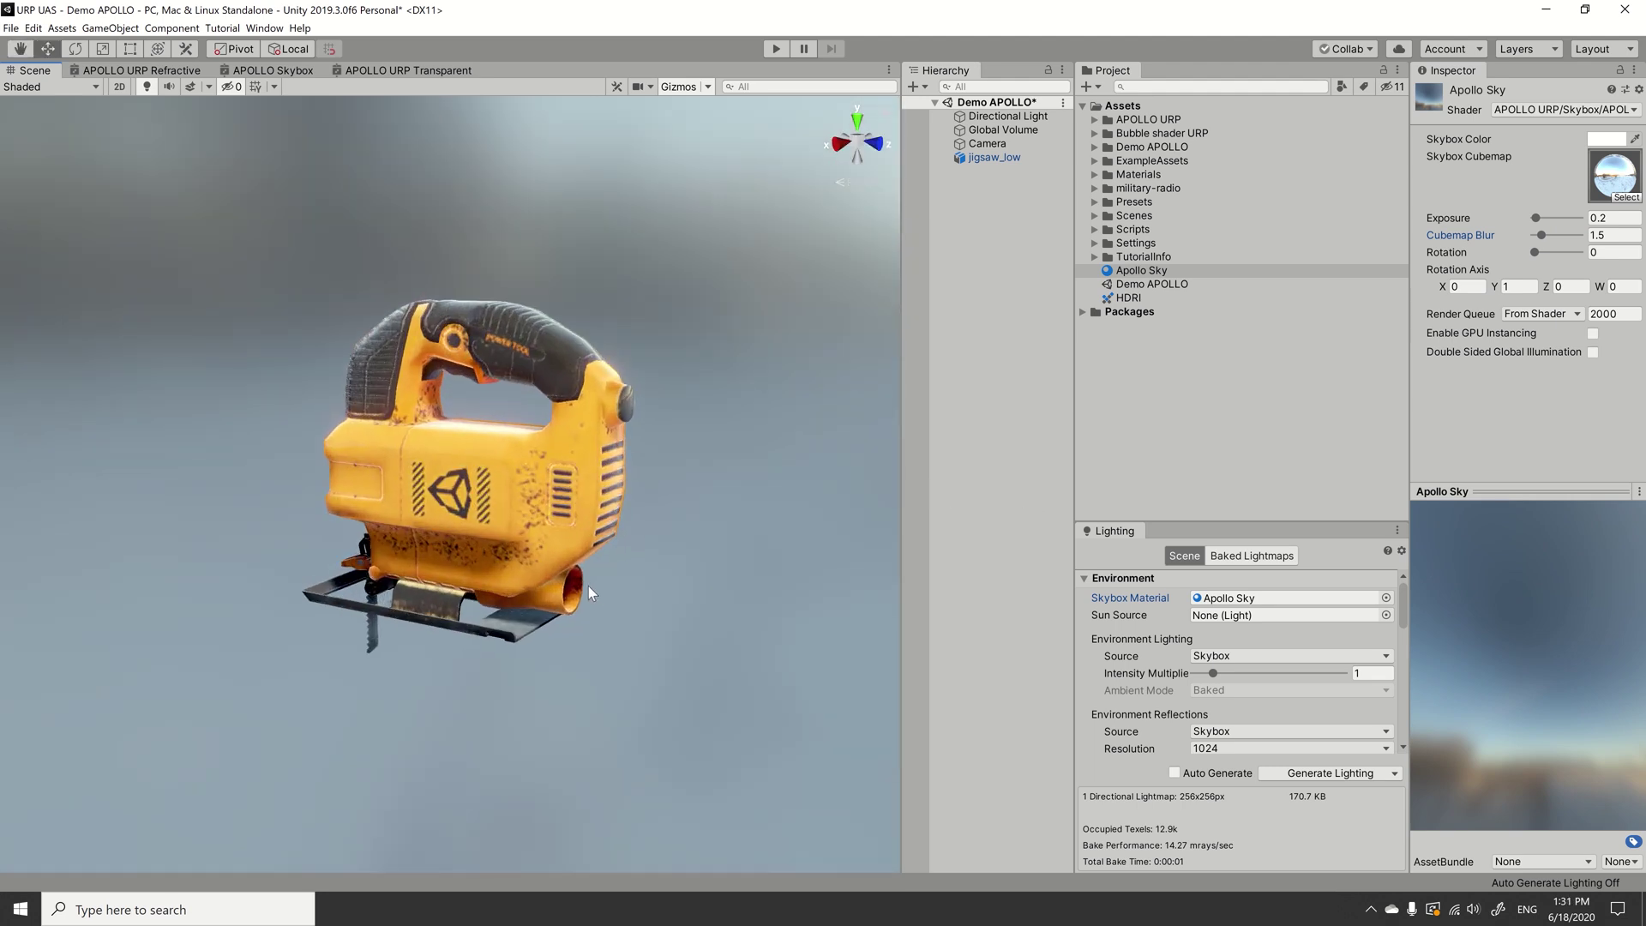